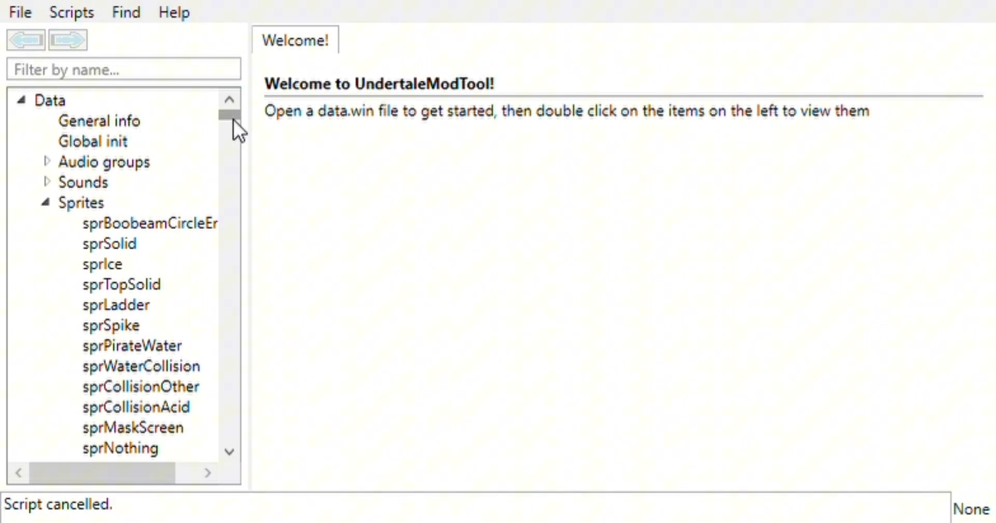
left_click_drag(234, 121, 231, 431)
scroll(135, 362, "down", 5)
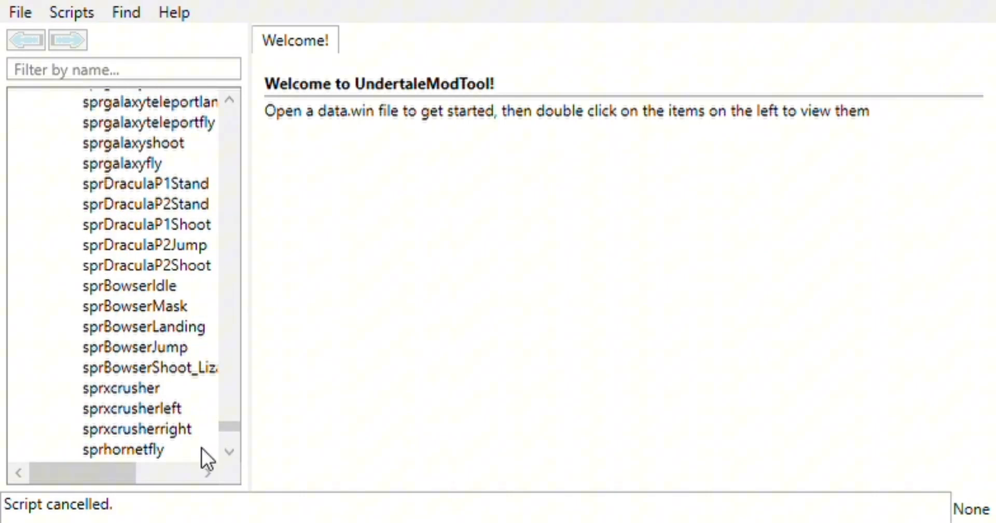
- Locate the tstMineCraft sprite in the Sprites tree and view its texture page item
left_click_drag(230, 430, 231, 448)
scroll(124, 359, "up", 5)
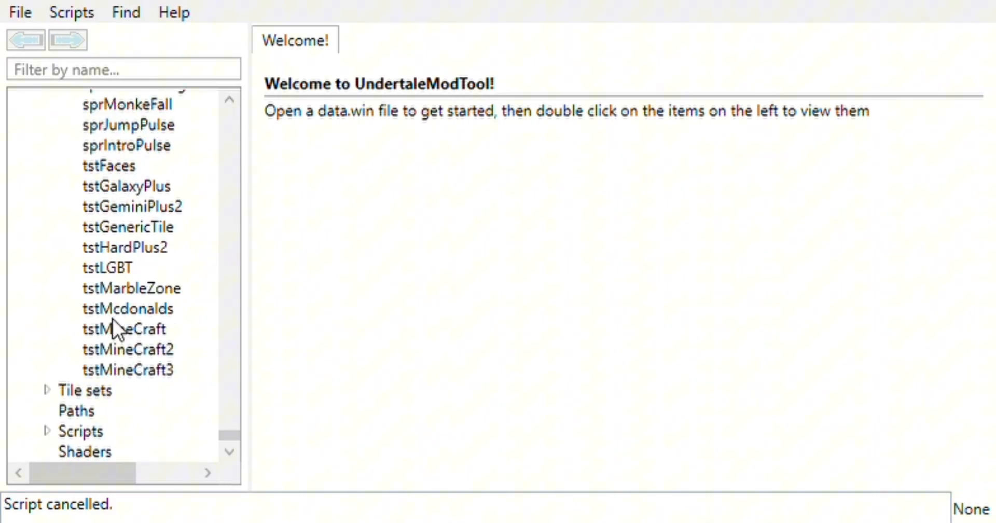
scroll(117, 329, "down", 2)
double_click(124, 207)
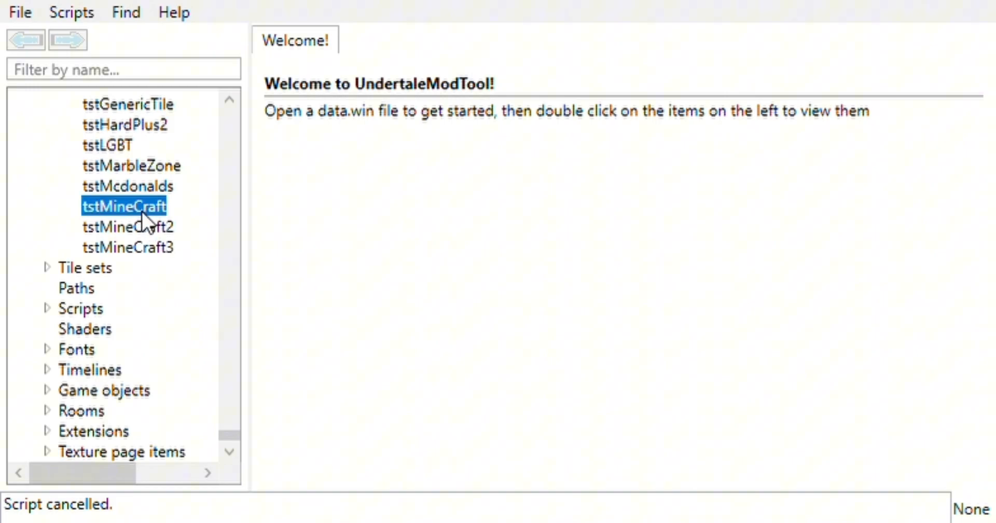
scroll(384, 317, "down", 3)
scroll(384, 317, "down", 2)
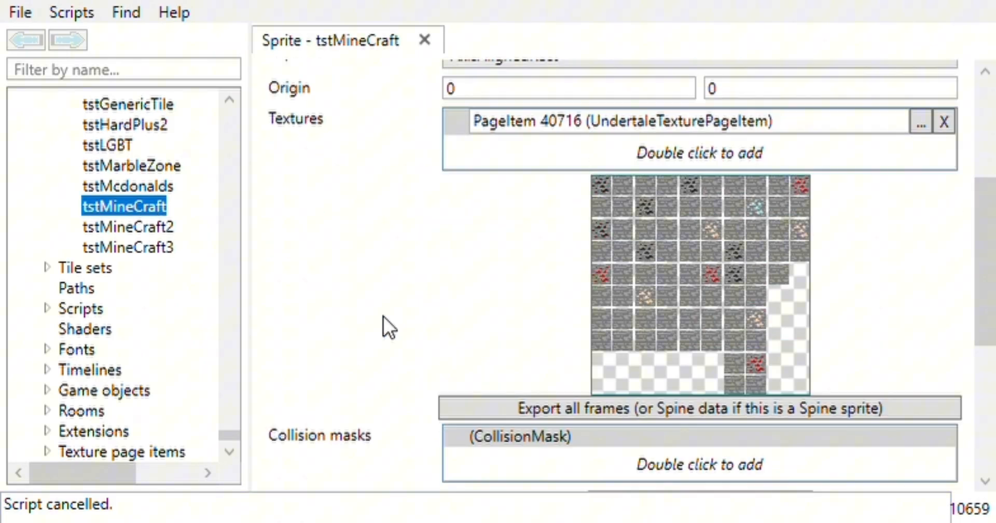
scroll(383, 317, "up", 2)
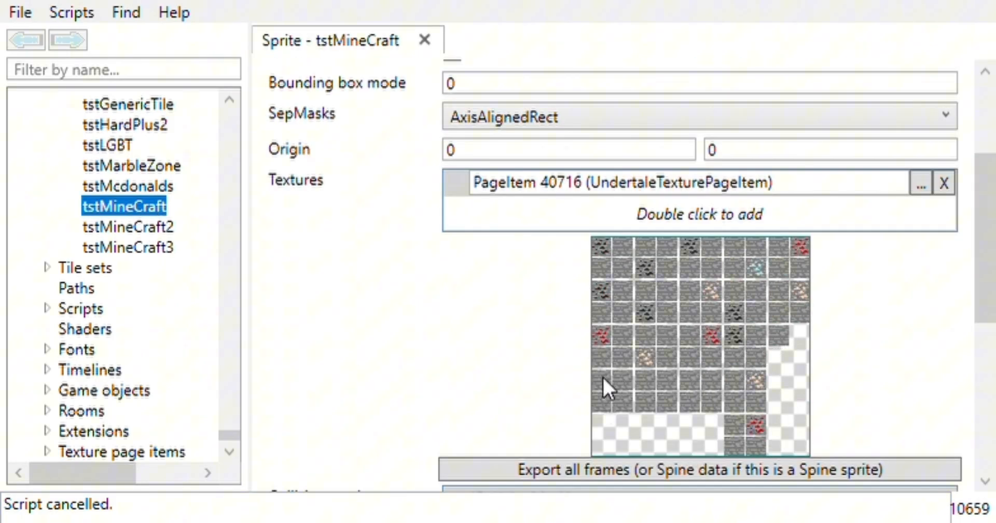
scroll(368, 340, "up", 3)
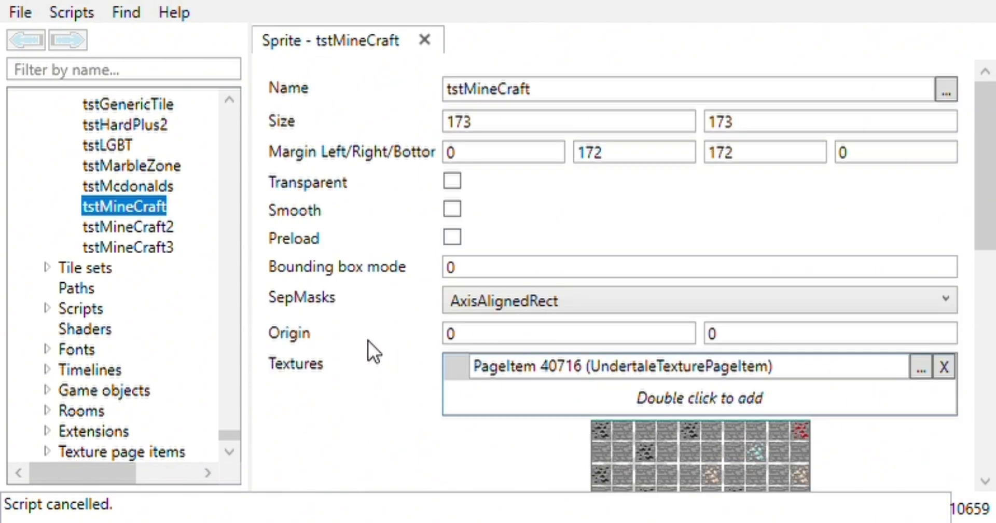
left_click(921, 368)
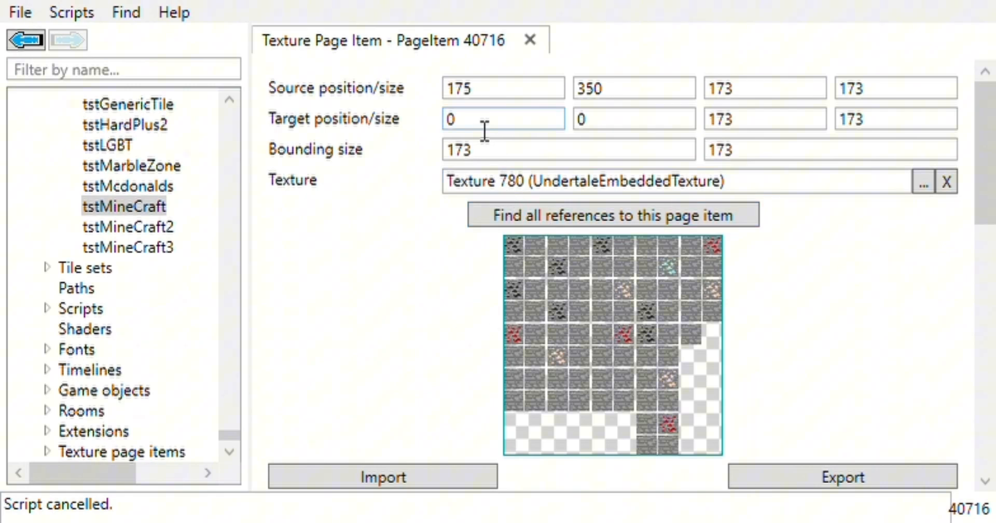
- Check the texture item's target position fields, then return to the tstMineCraft sprite properties
left_click(602, 122)
left_click(545, 129)
left_click(348, 197)
left_click(27, 39)
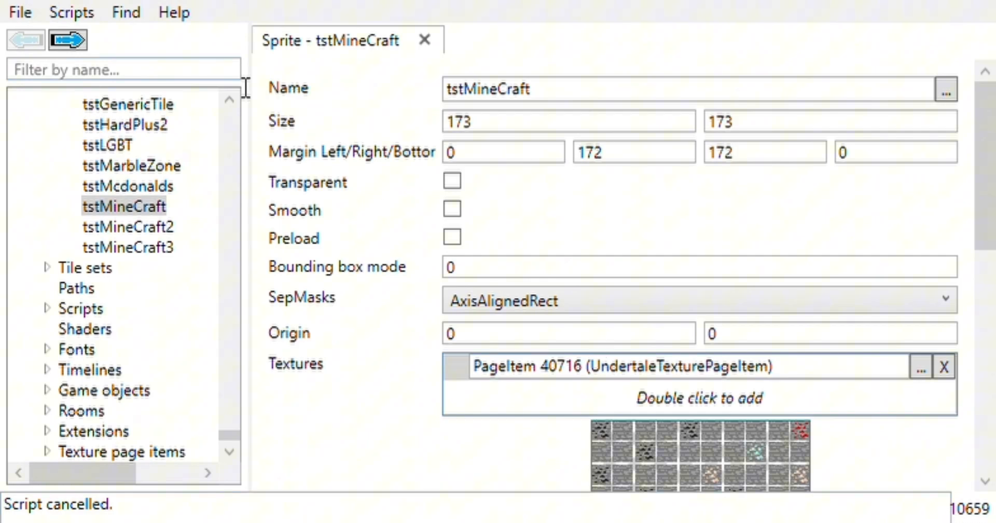
- Filter the data tree by 'categorytiles' and load the gml_GlobalScript_initCategoryTiles code
left_click(163, 68)
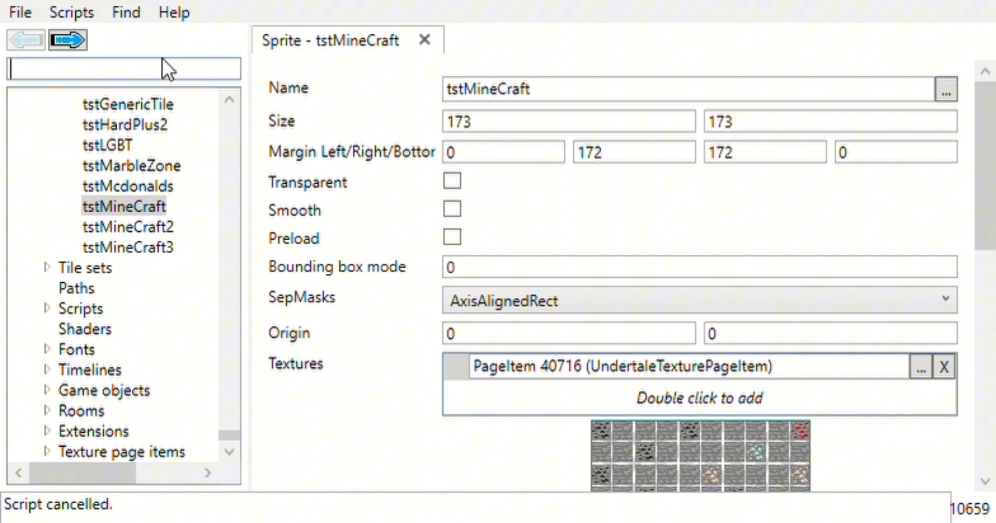
type("categor")
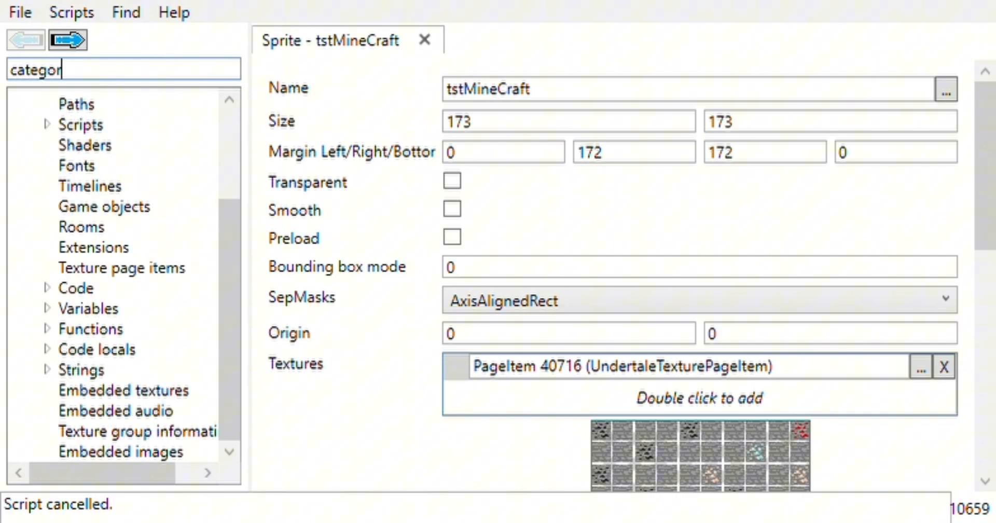
type("ytiles")
left_click(47, 288)
double_click(135, 348)
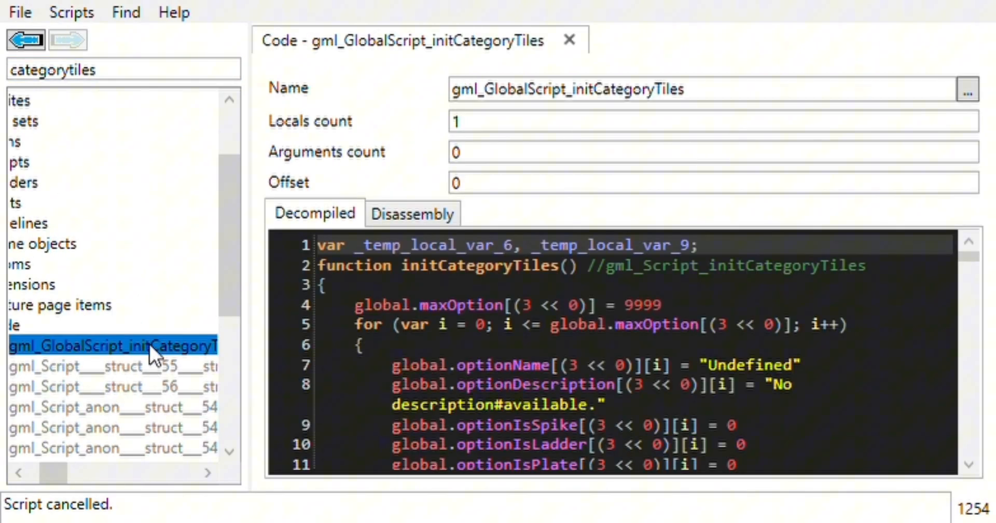
scroll(646, 428, "down", 6)
scroll(646, 428, "down", 4)
scroll(651, 430, "down", 3)
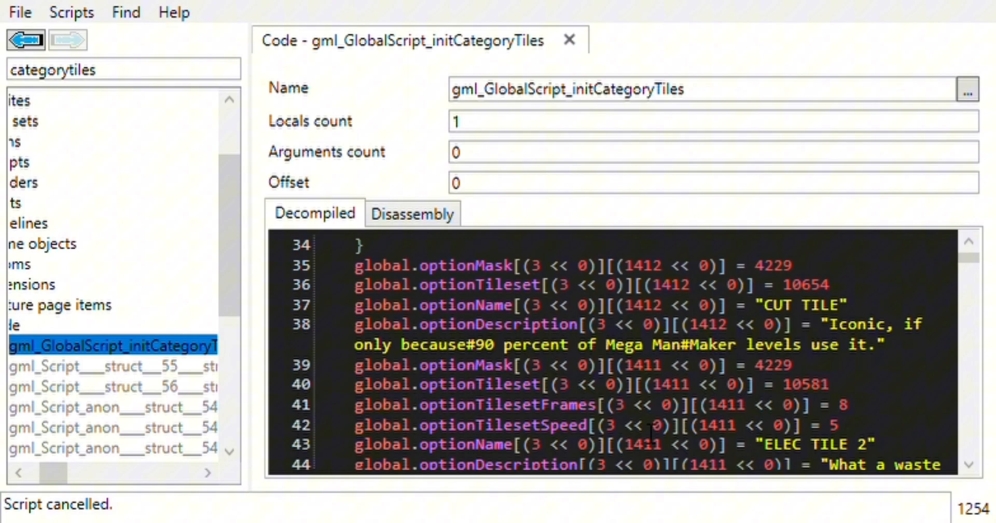
- Retype the final letter of the CUT TILE name so it stays unchanged, navigating back and forward
left_click(855, 305)
key("BackSpace")
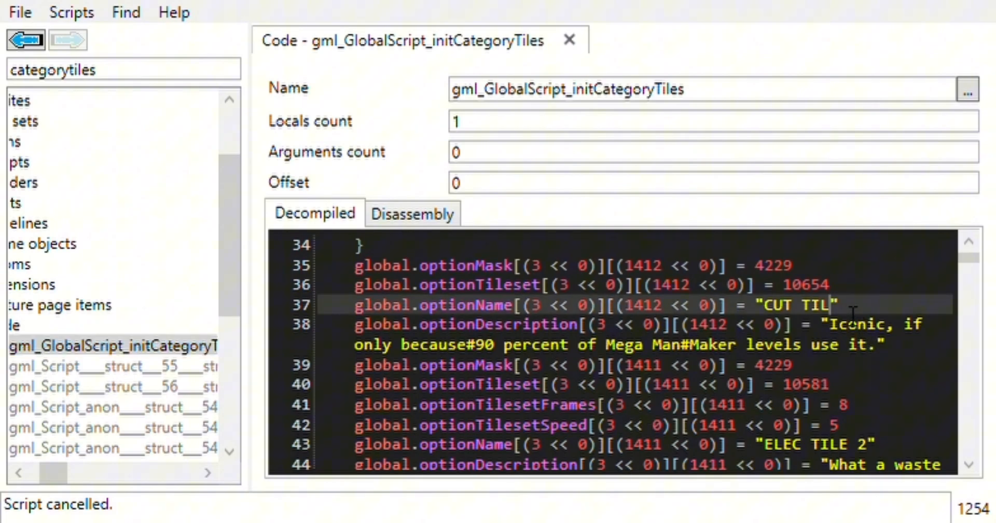
type("E")
left_click(26, 40)
left_click(68, 40)
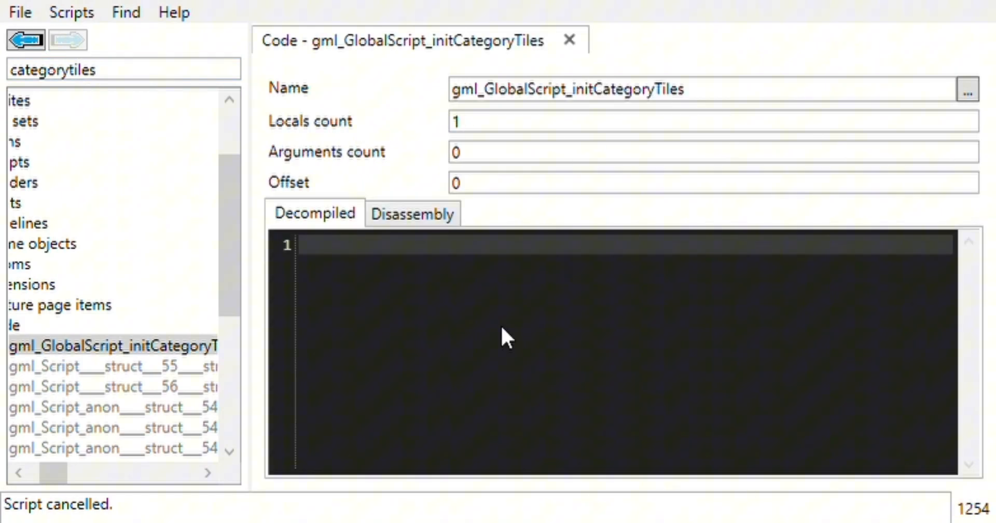
- Select the disassembly block defining tile entry 1412, the CUT TILE option, through its 4229 mask value
left_click(411, 215)
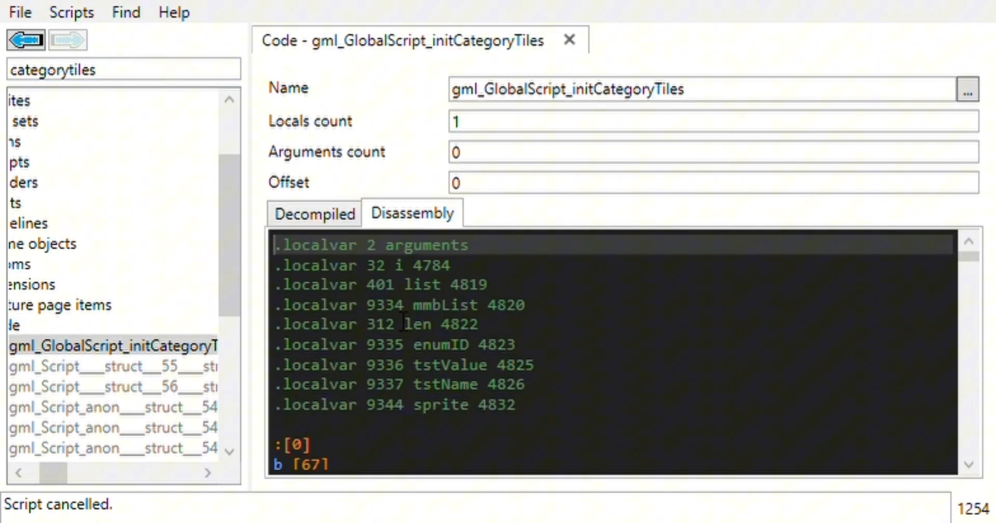
scroll(520, 402, "down", 5)
scroll(520, 403, "down", 5)
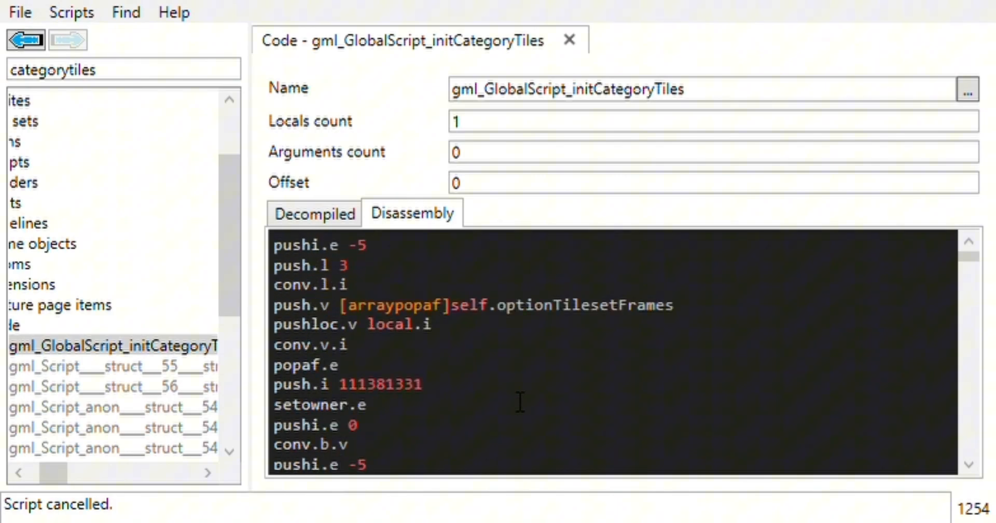
scroll(520, 403, "down", 5)
scroll(637, 431, "down", 5)
scroll(638, 431, "down", 5)
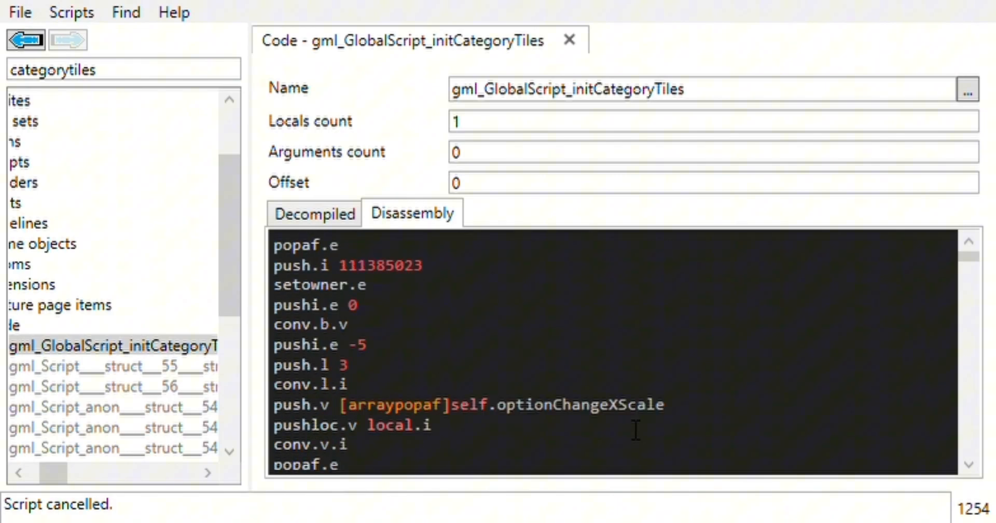
scroll(637, 430, "down", 5)
scroll(637, 430, "down", 5)
scroll(637, 430, "down", 5)
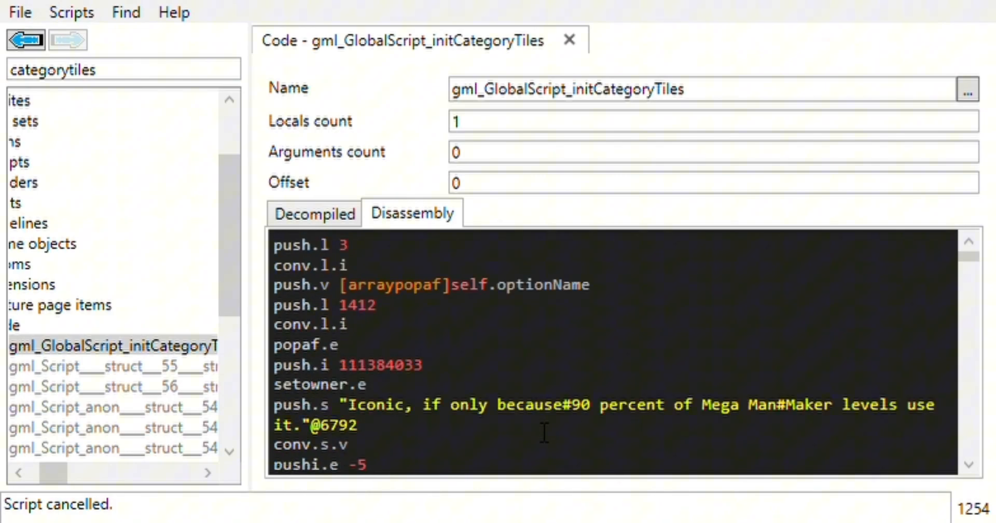
scroll(545, 434, "up", 5)
scroll(545, 433, "down", 3)
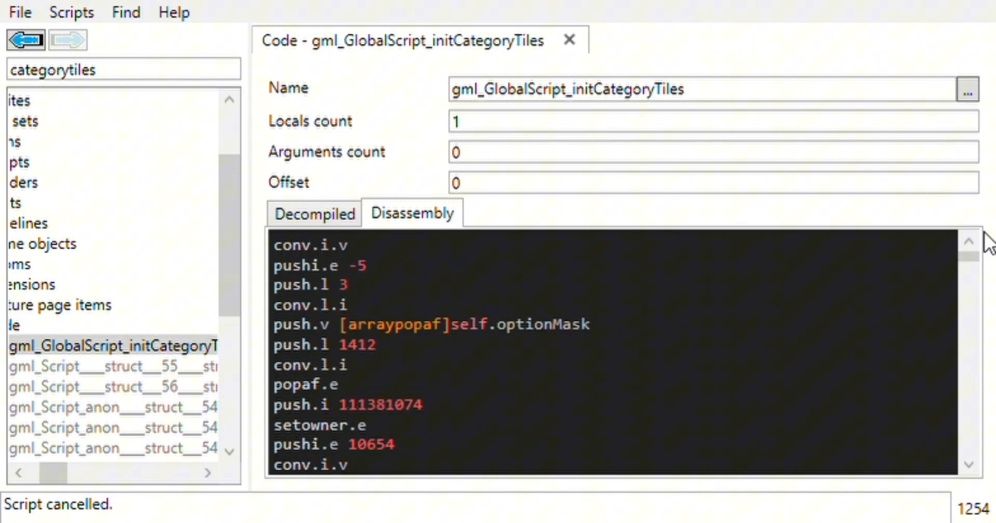
left_click(970, 241)
left_click(969, 243)
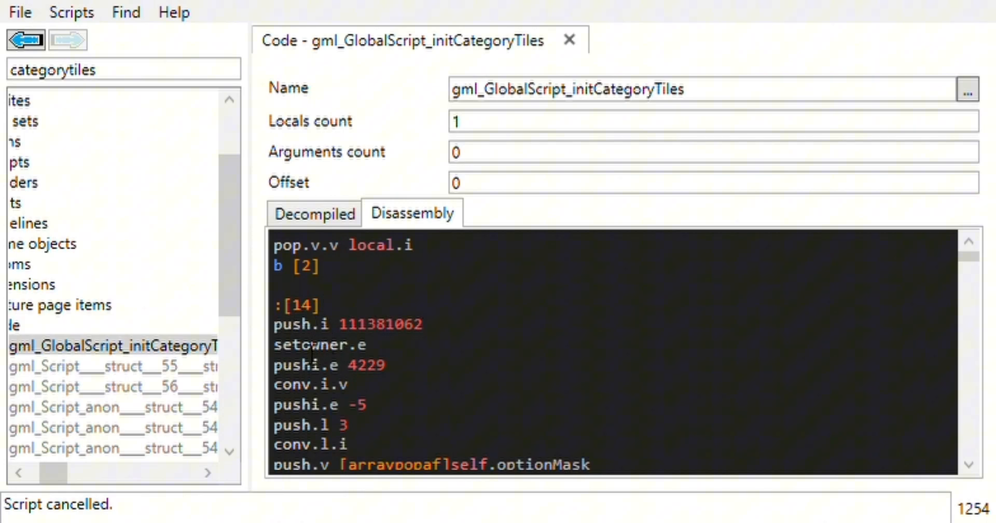
mouse_move(275, 324)
left_mouse_down()
mouse_move(407, 405)
mouse_move(454, 484)
mouse_move(447, 475)
mouse_move(438, 484)
mouse_move(441, 442)
left_mouse_up()
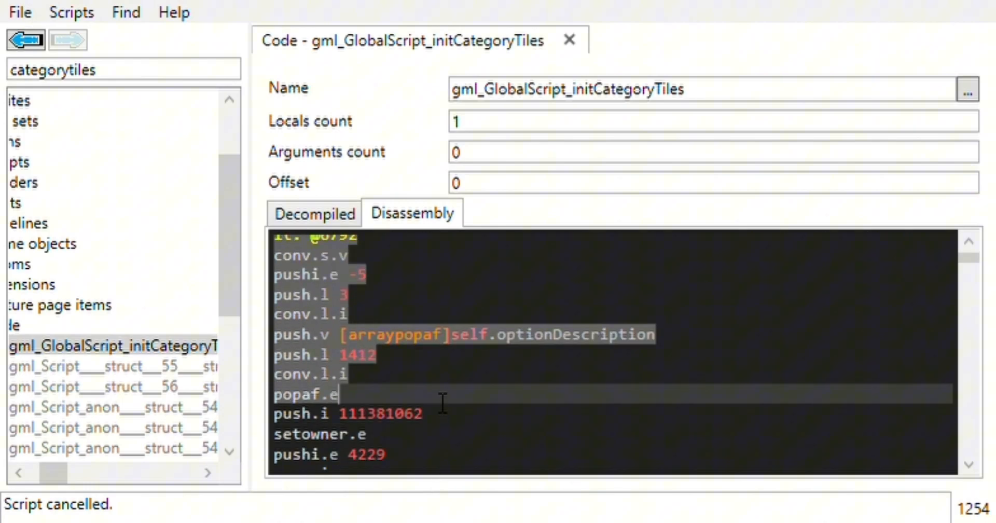
mouse_move(442, 442)
left_mouse_down()
mouse_move(420, 477)
mouse_move(436, 360)
mouse_move(457, 434)
mouse_move(425, 482)
left_mouse_up()
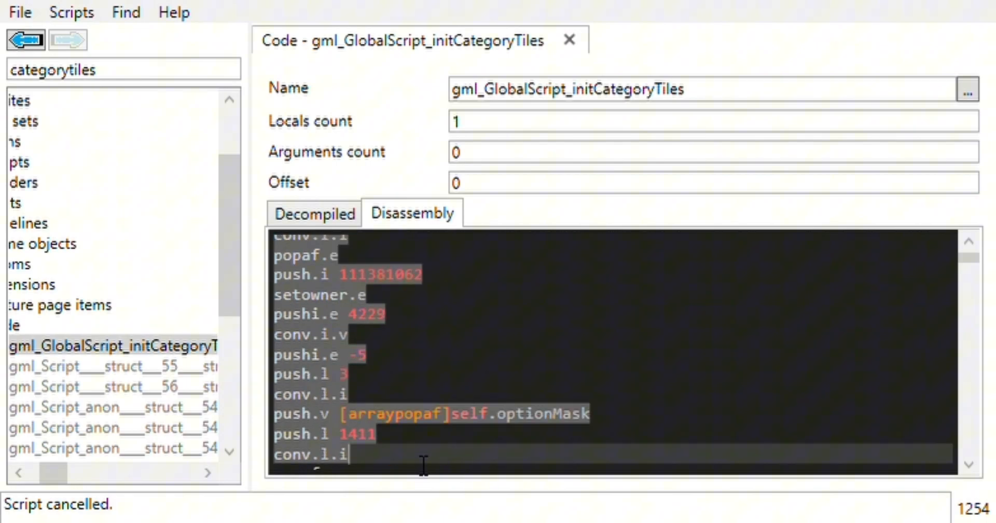
- Adjust the selected range and step the caret through the duplicated tile entry's lines
left_click_drag(424, 465, 452, 274)
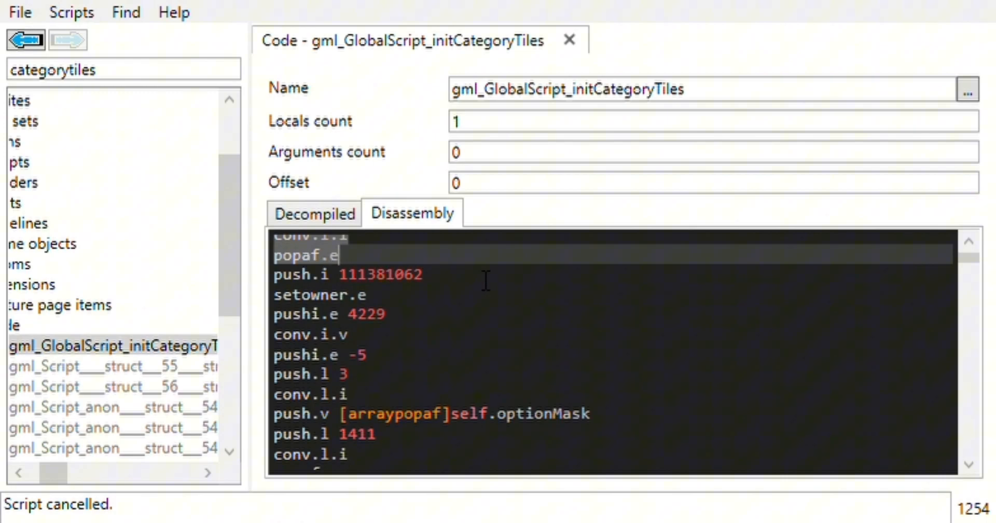
scroll(486, 280, "up", 2)
scroll(486, 280, "up", 2)
scroll(485, 280, "up", 2)
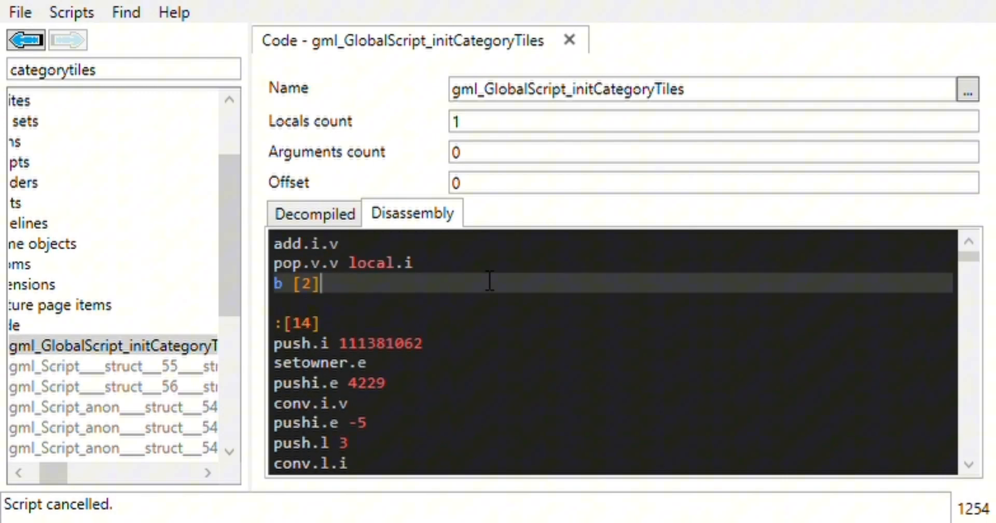
key("Down")
key("Return")
key("ctrl+z")
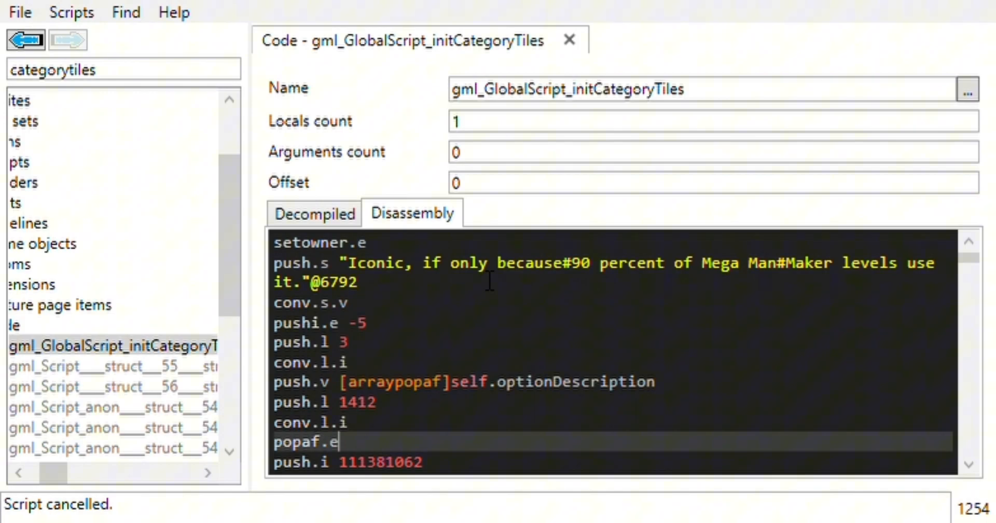
left_click(411, 402)
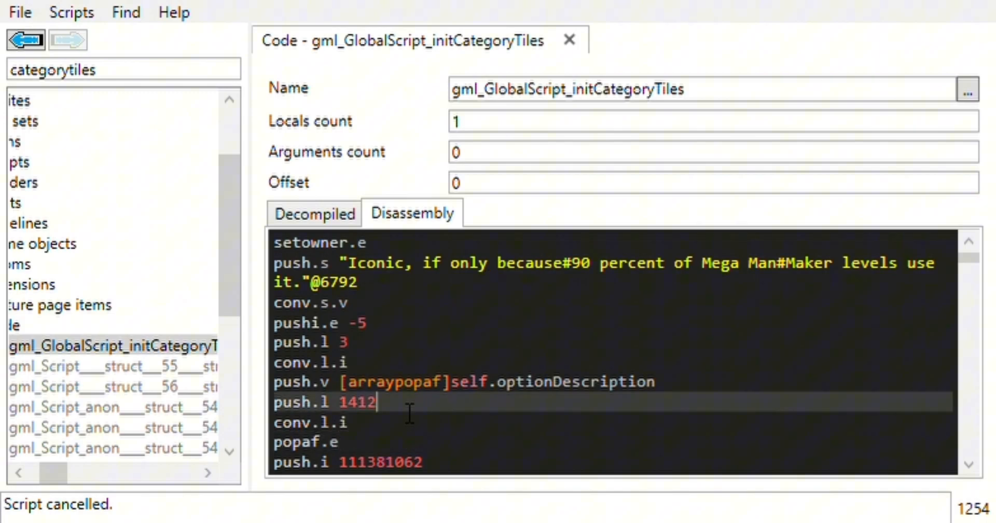
key("Down")
key("Down")
key("Down")
key("Down")
key("Down")
key("Up")
key("Up")
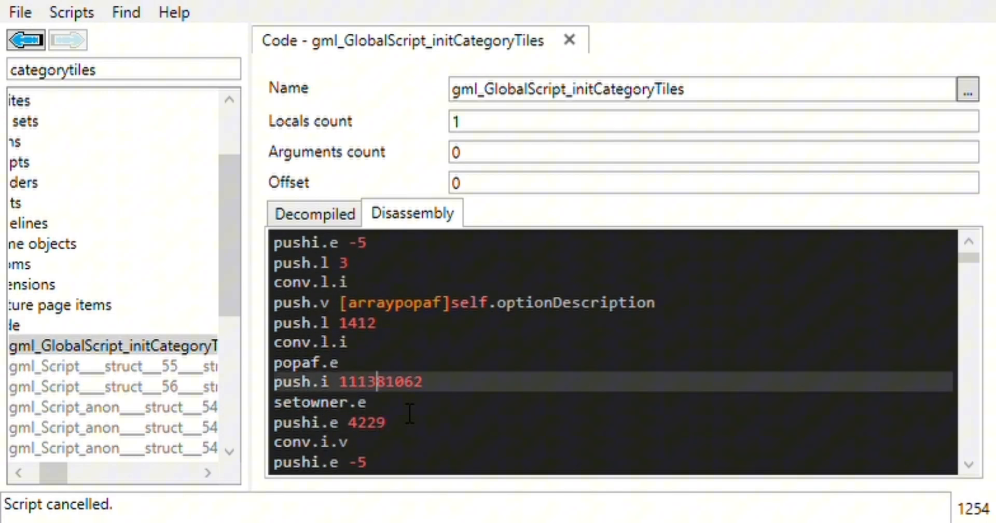
key("Up")
key("Up")
key("Down")
key("Down")
key("Down")
key("Down")
key("Down")
key("Down")
key("Down")
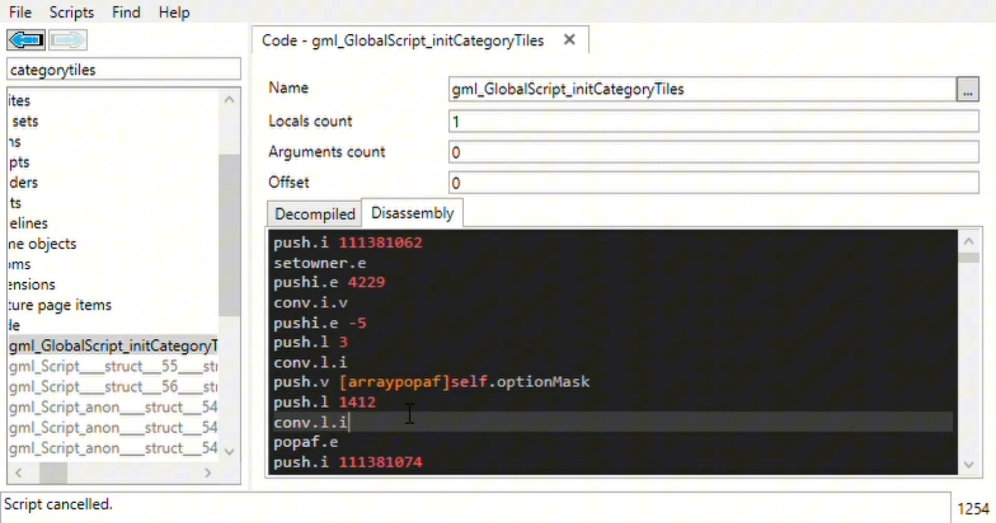
key("Up")
key("Up")
key("Up")
key("Up")
key("Down")
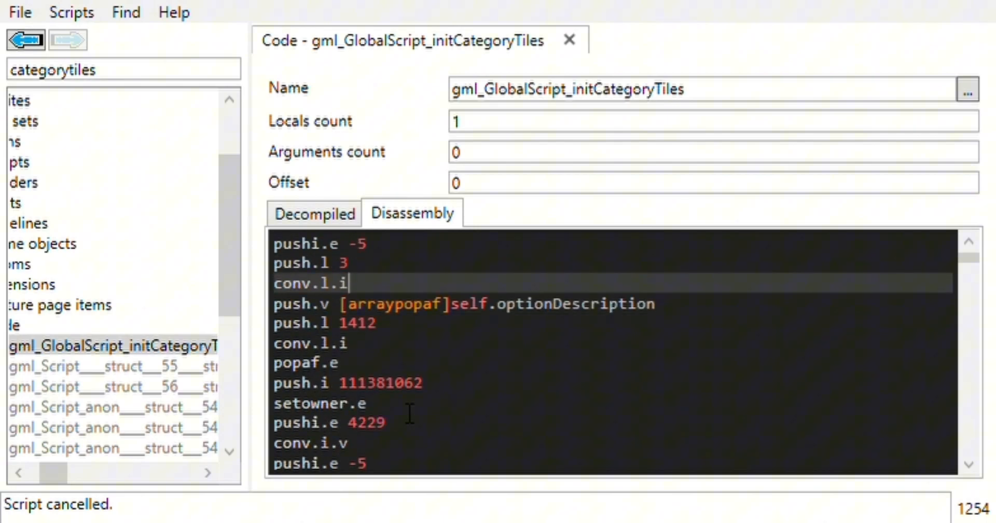
key("Down")
key("Down")
key("Down")
key("Down")
key("Down")
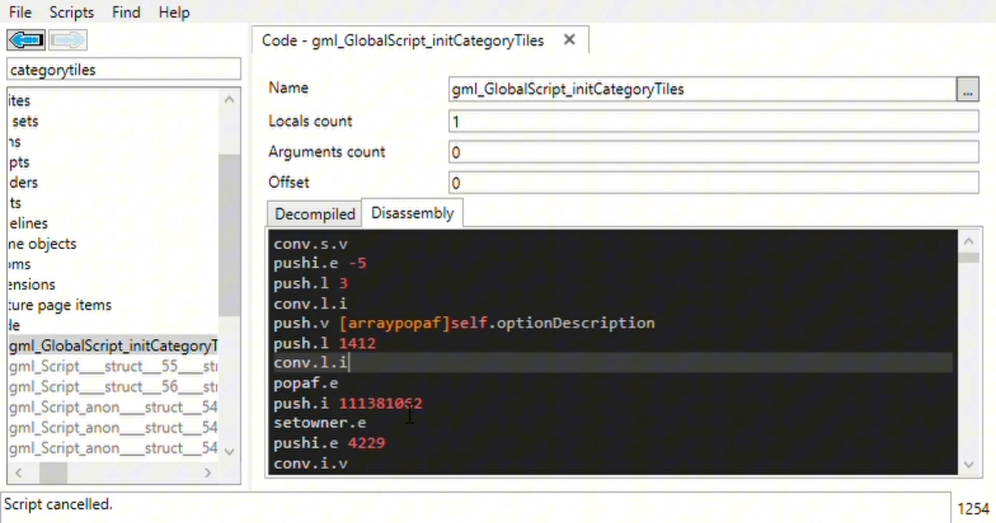
- Change the duplicated entry's first three push.l 1412 index values to 1413
key("Up")
key("BackSpace")
type("3")
key("Up")
key("Up")
key("Up")
key("Up")
key("Up")
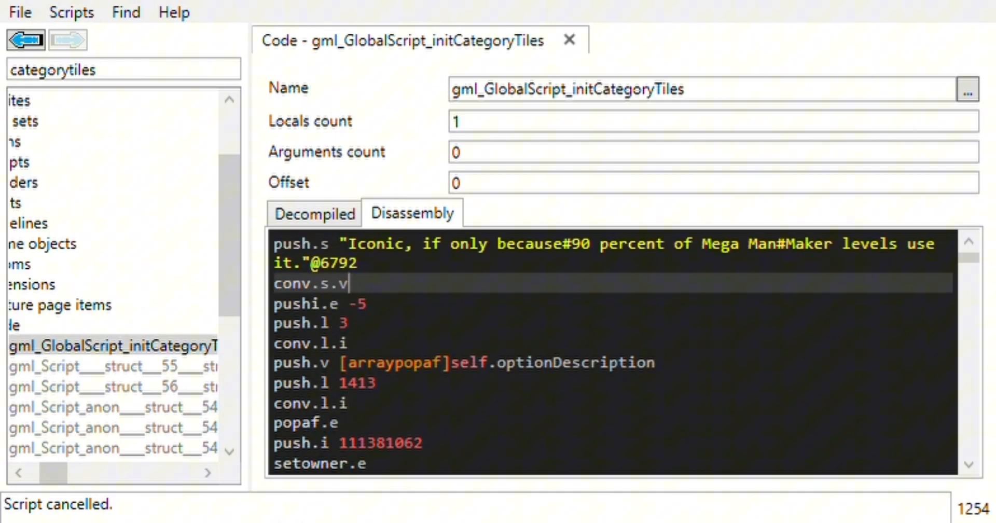
key("Up")
key("Up")
key("Up")
key("Up")
key("Up")
key("Up")
key("BackSpace")
type("3")
key("Up")
key("Up")
key("Up")
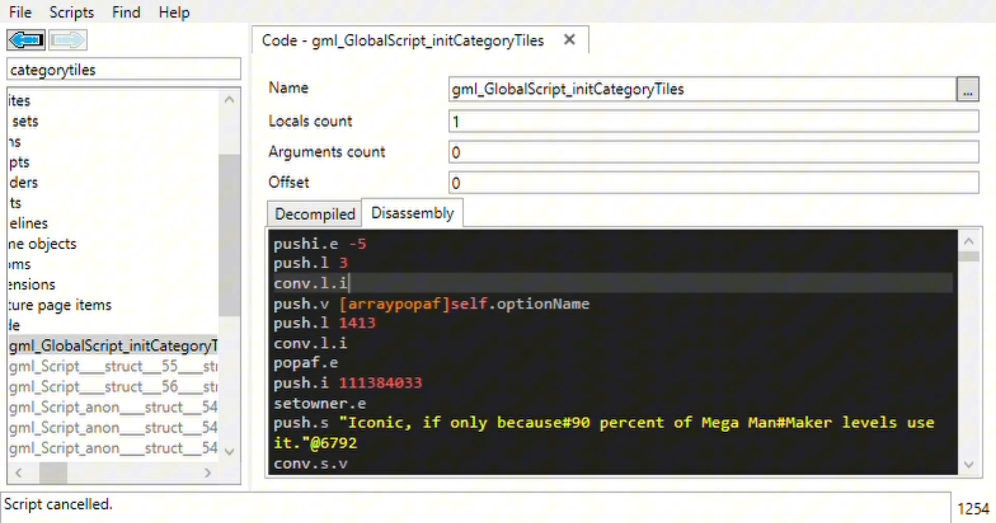
key("Up")
key("Up")
key("Up")
key("Up")
key("Up")
key("Up")
key("Up")
key("Up")
key("BackSpace")
type("3")
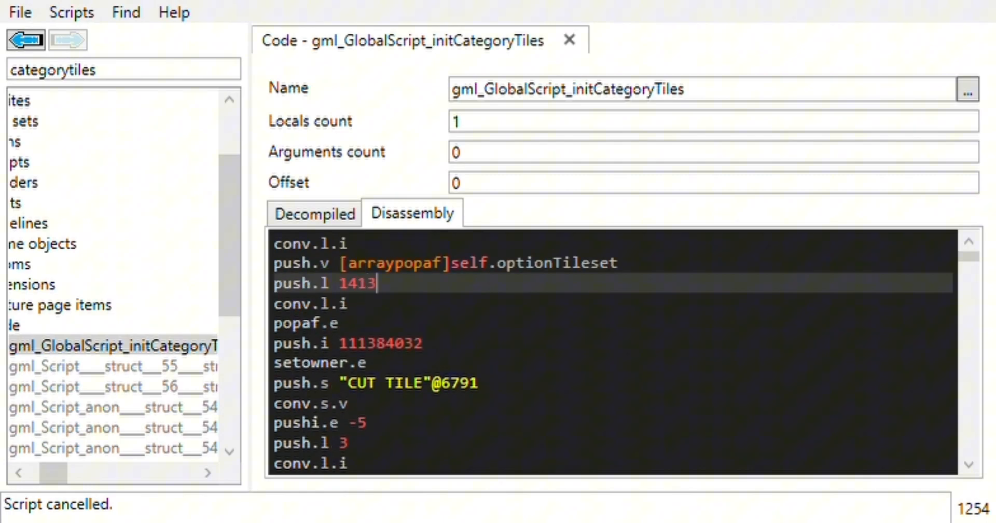
key("Up")
key("Up")
key("Up")
key("Up")
key("Up")
key("Up")
- Set the entry's tileset value from 10654 to 10659 and change the remaining 1412 index to 1413
key("Left")
key("Right")
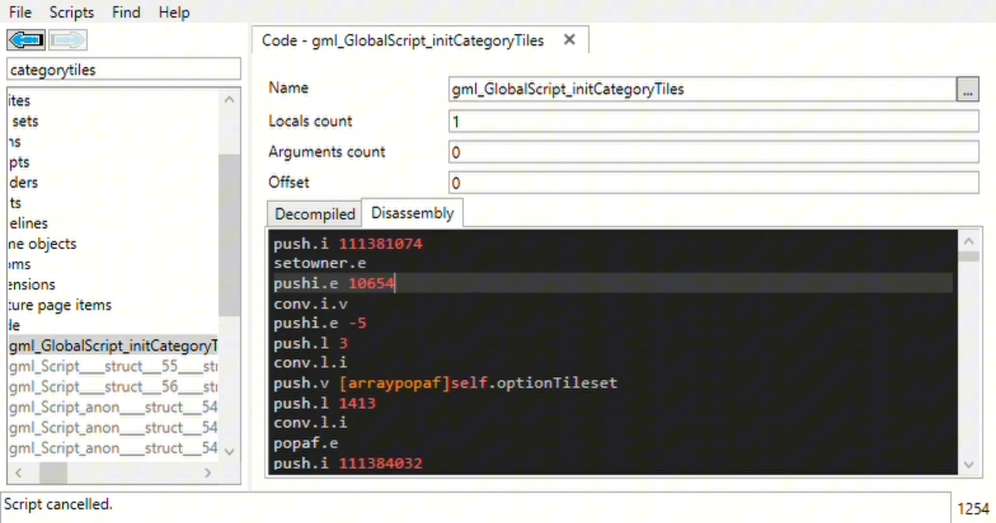
key("BackSpace")
key("BackSpace")
type("59")
key("Up")
key("Up")
key("Up")
key("Up")
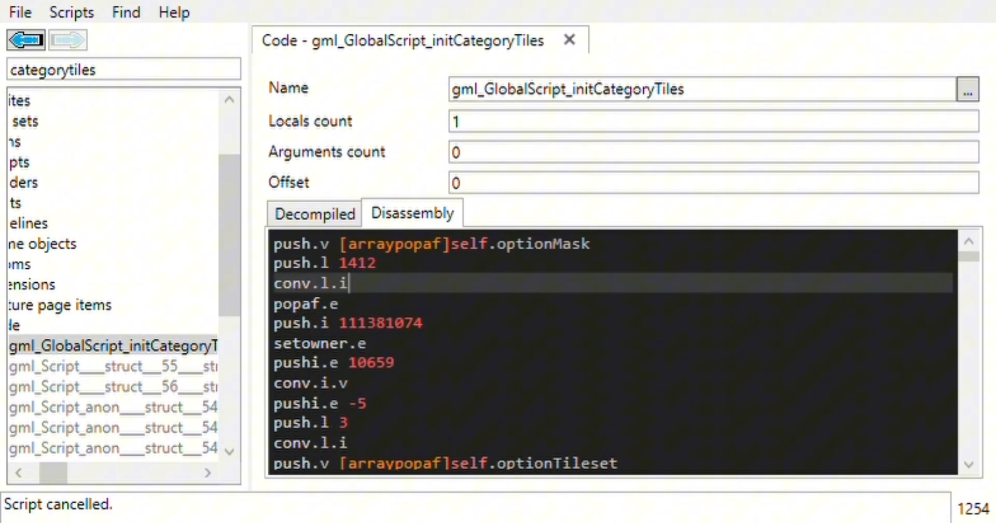
key("Up")
key("BackSpace")
type("3")
key("Up")
key("Up")
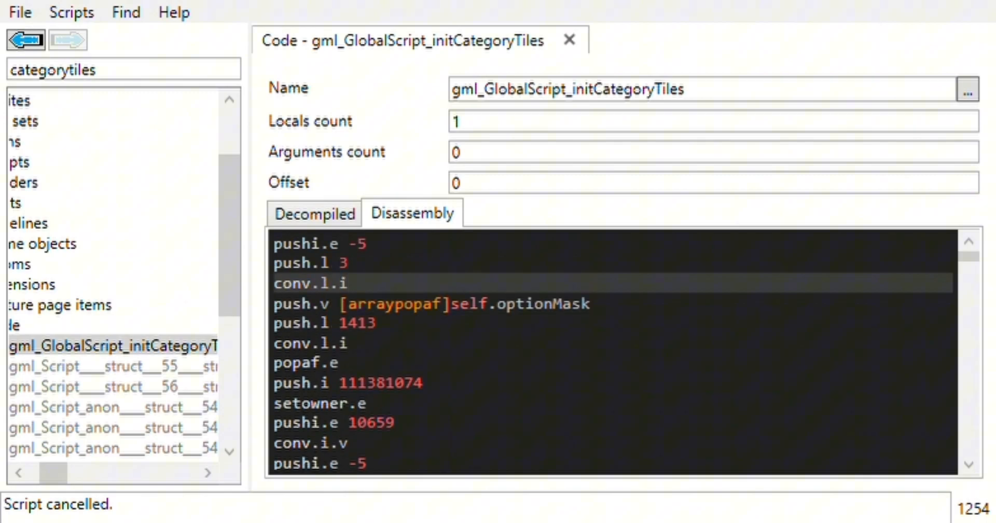
key("Up")
key("Up")
key("Up")
key("Up")
key("Up")
key("Up")
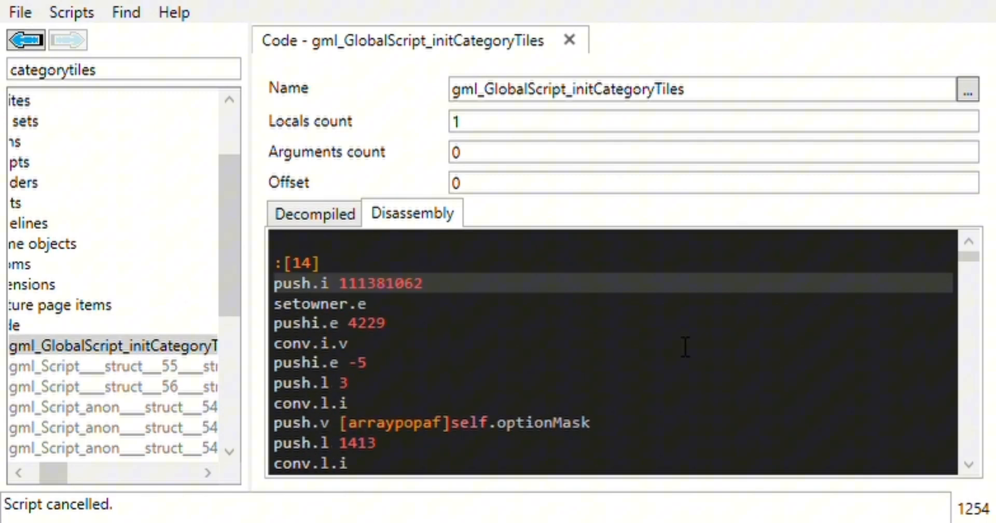
left_click(645, 403)
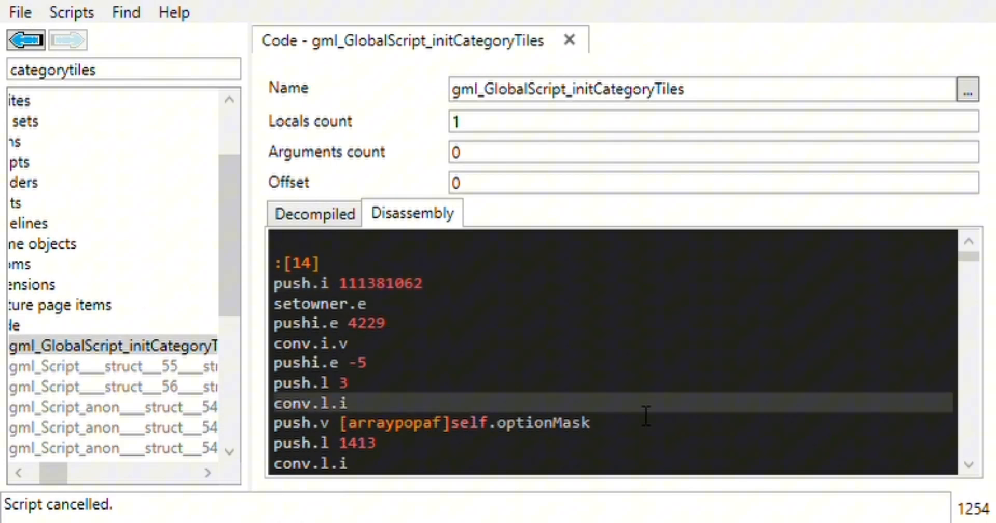
scroll(646, 418, "down", 1)
key("Down")
key("Down")
key("Down")
key("Down")
key("Down")
key("Down")
key("Down")
key("Down")
key("Down")
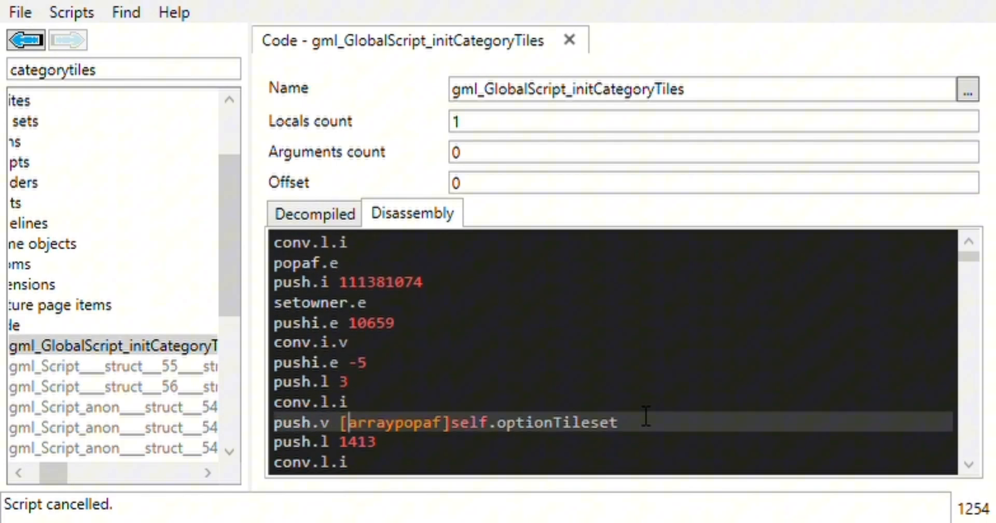
key("Down")
key("Down")
key("Down")
key("Down")
key("Down")
key("Down")
key("Down")
key("Down")
key("Up")
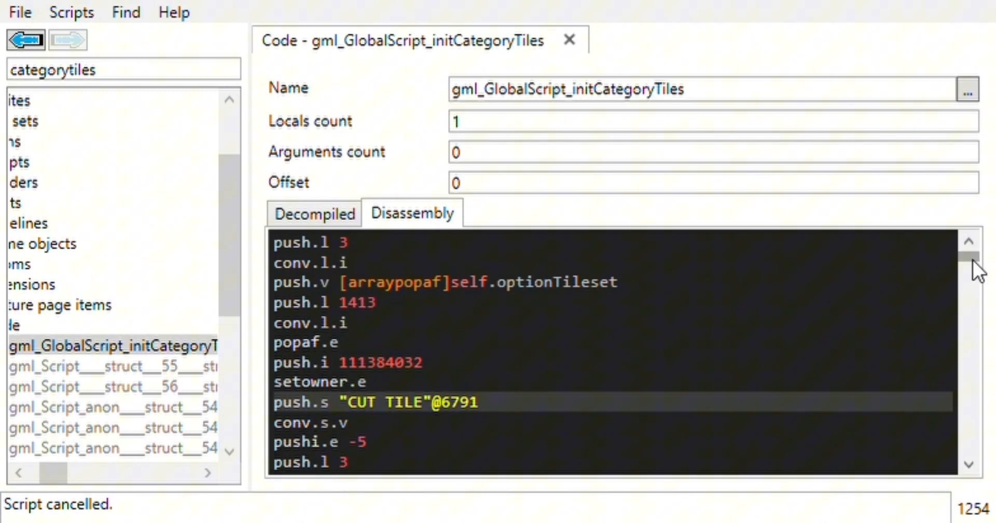
left_click_drag(978, 268, 979, 464)
scroll(814, 387, "up", 3)
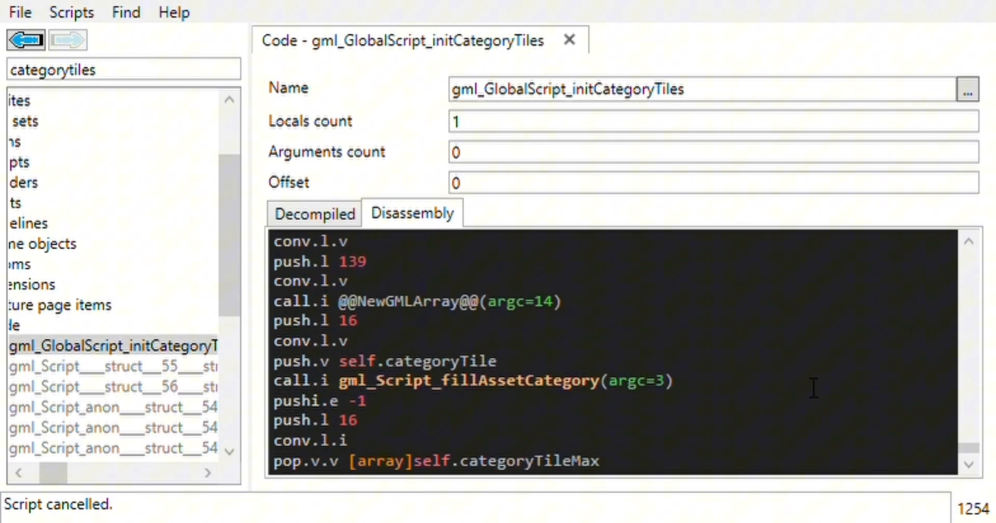
scroll(813, 387, "up", 5)
scroll(813, 387, "up", 5)
scroll(814, 387, "up", 5)
scroll(813, 386, "up", 2)
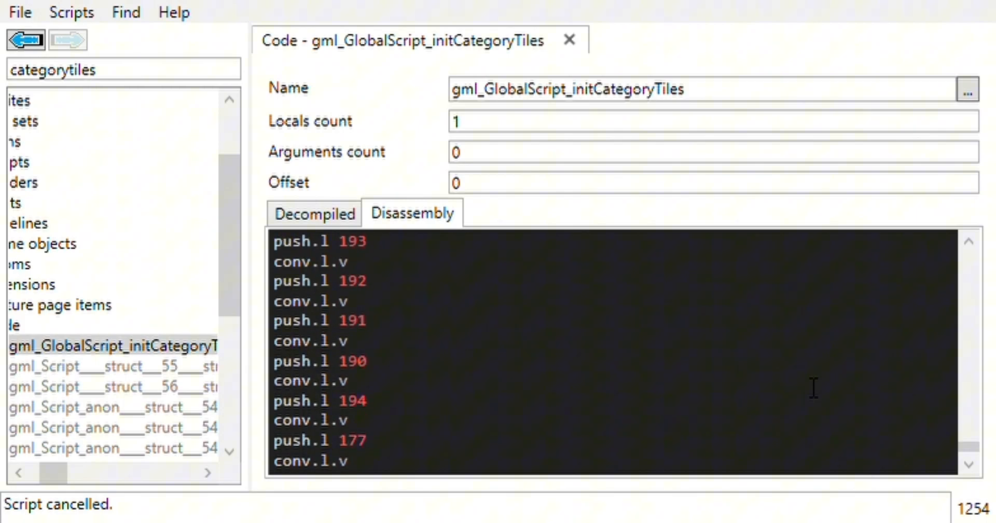
scroll(814, 388, "up", 5)
scroll(813, 387, "up", 5)
scroll(813, 386, "up", 5)
scroll(814, 386, "up", 5)
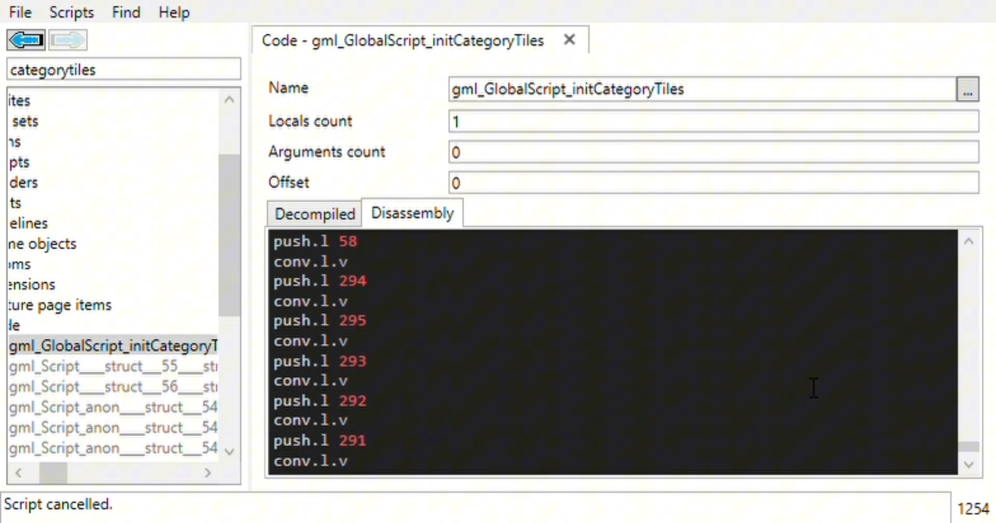
scroll(814, 387, "up", 5)
scroll(814, 387, "up", 5)
scroll(814, 387, "up", 5)
scroll(813, 388, "up", 5)
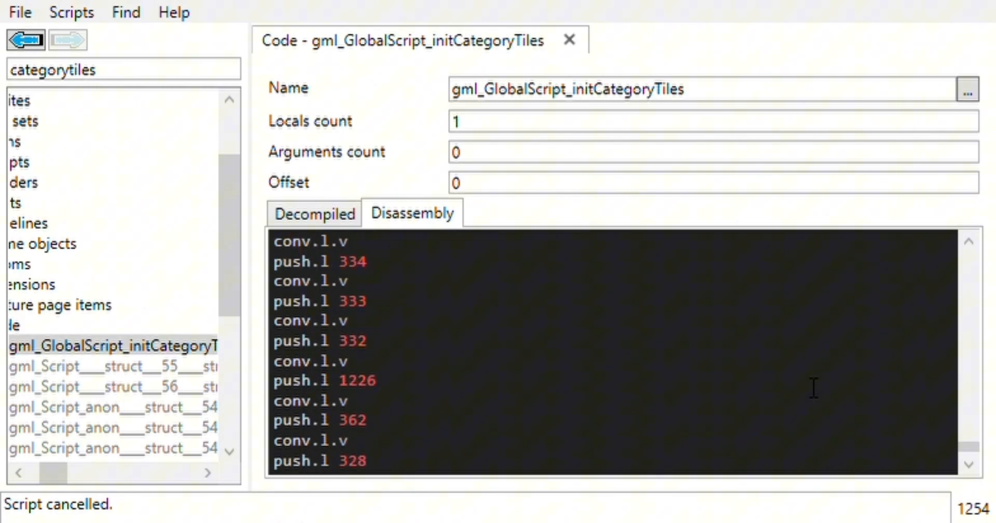
scroll(814, 388, "up", 5)
scroll(814, 387, "up", 5)
scroll(813, 386, "up", 5)
scroll(813, 387, "up", 5)
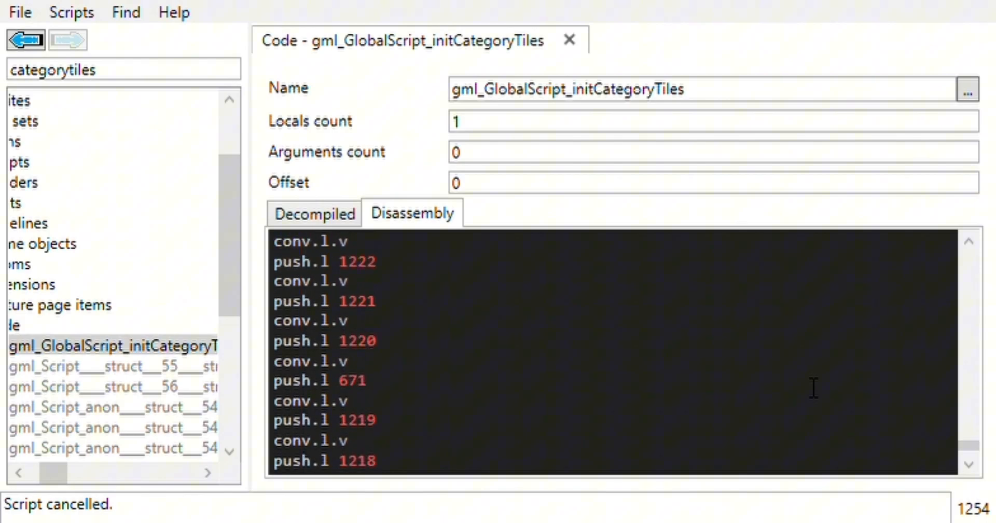
scroll(814, 387, "up", 5)
scroll(814, 387, "up", 5)
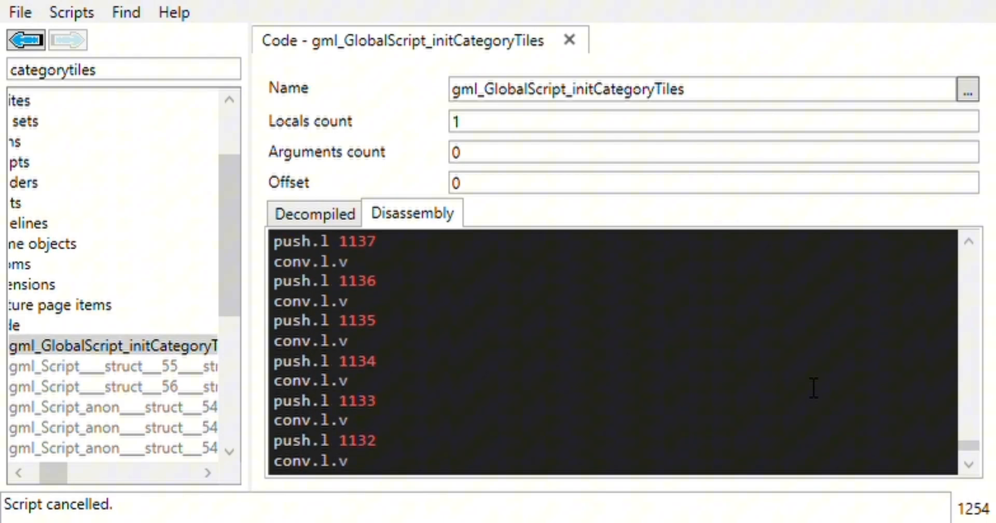
scroll(813, 387, "up", 5)
scroll(814, 387, "down", 5)
scroll(813, 387, "down", 5)
scroll(813, 387, "down", 3)
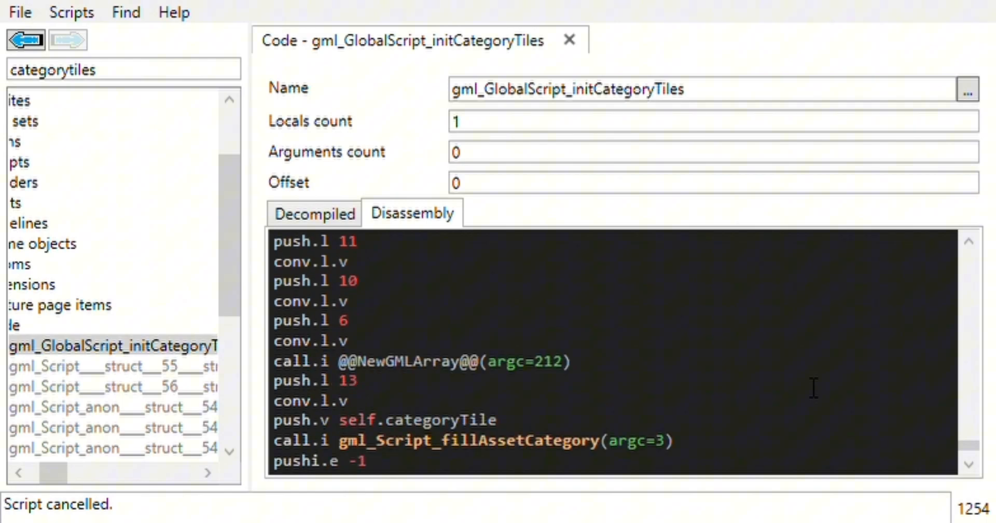
scroll(730, 364, "up", 5)
scroll(730, 365, "up", 3)
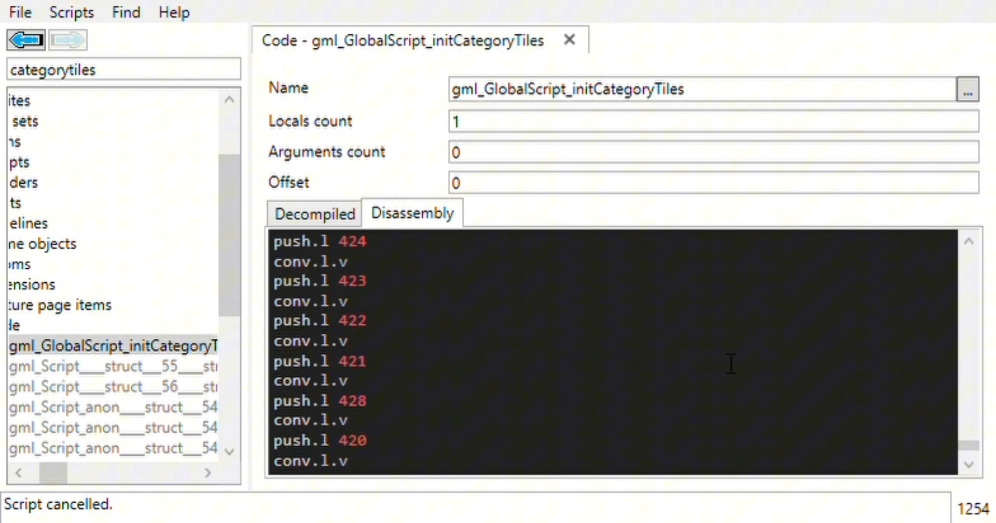
scroll(730, 364, "up", 5)
scroll(731, 364, "up", 5)
scroll(730, 365, "down", 4)
scroll(731, 365, "down", 2)
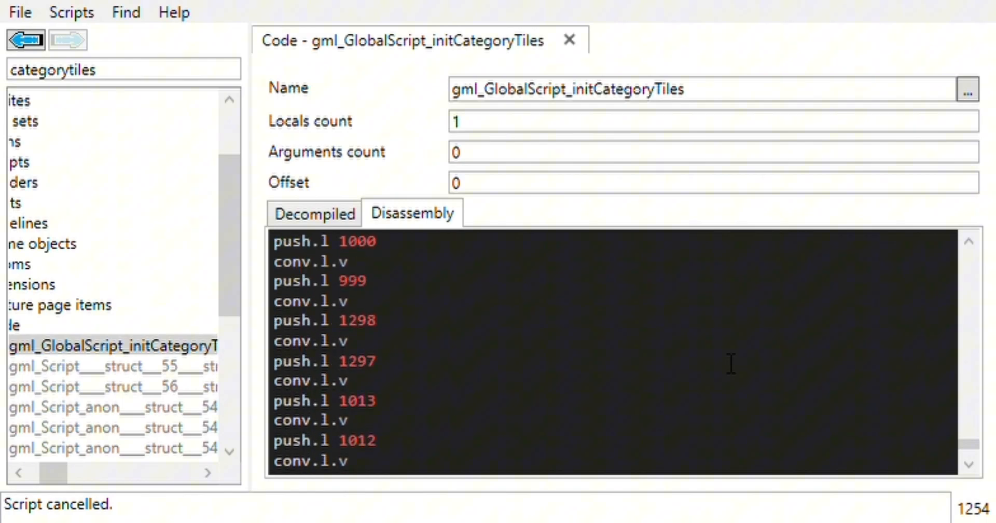
scroll(731, 365, "down", 1)
scroll(731, 364, "down", 4)
scroll(731, 364, "up", 2)
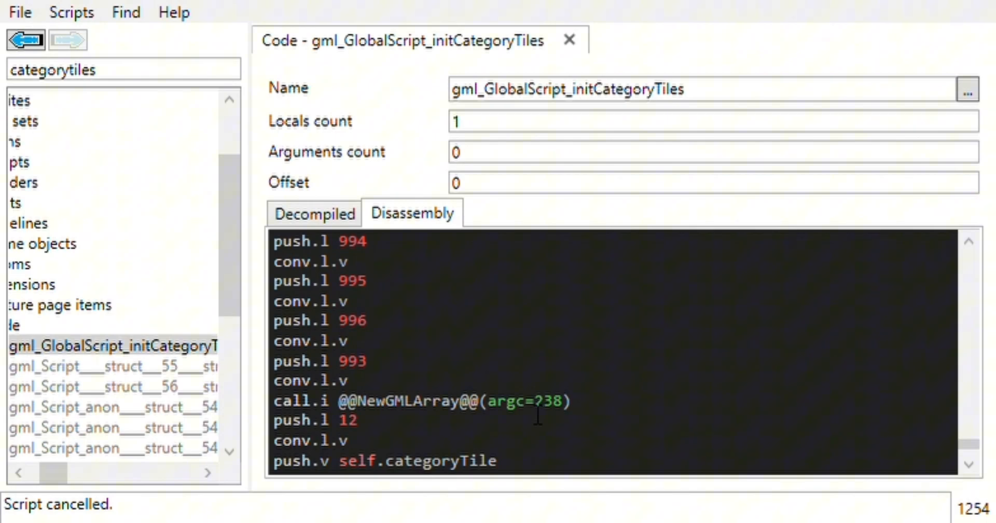
- Change the array call's argument count from 238 to 239, then page back up through the tile ID list
left_click(576, 409)
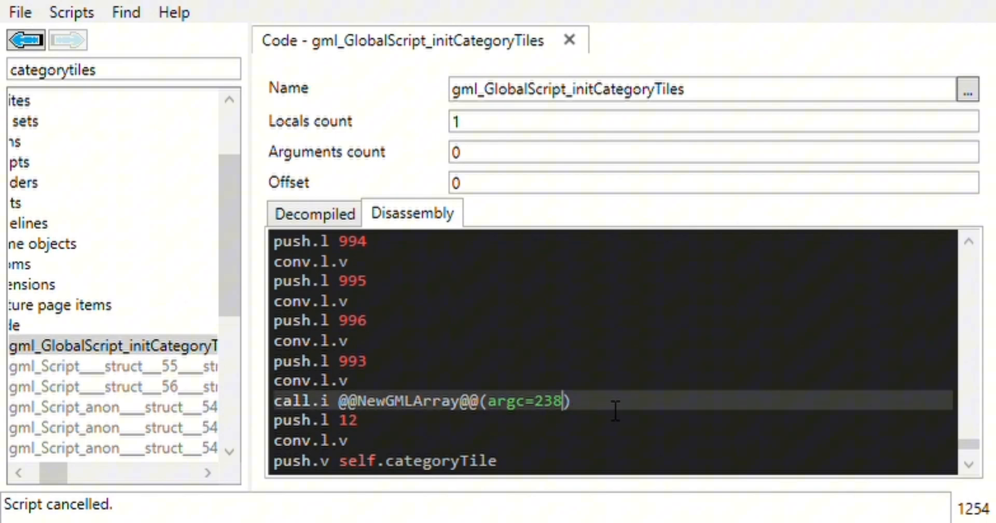
key("Left")
key("BackSpace")
type("9")
key("Page_Up")
key("Page_Up")
key("Page_Up")
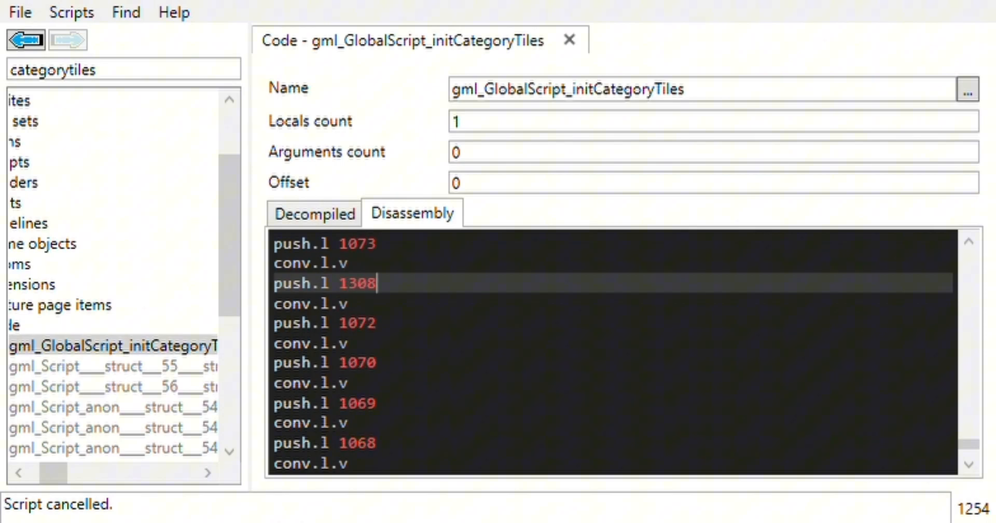
key("Page_Up")
key("Page_Up")
key("Page_Up")
key("Page_Up")
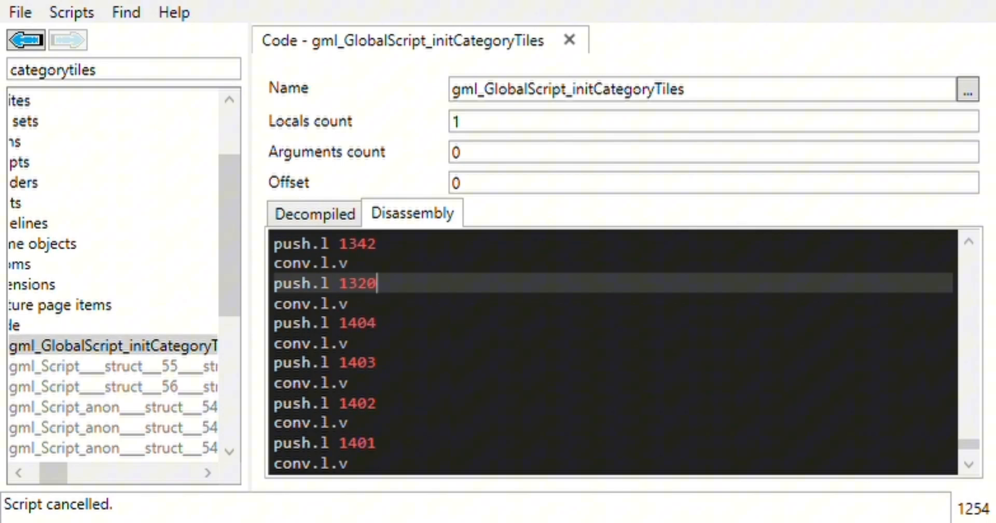
key("Page_Up")
key("Page_Up")
key("Page_Up")
key("Page_Up")
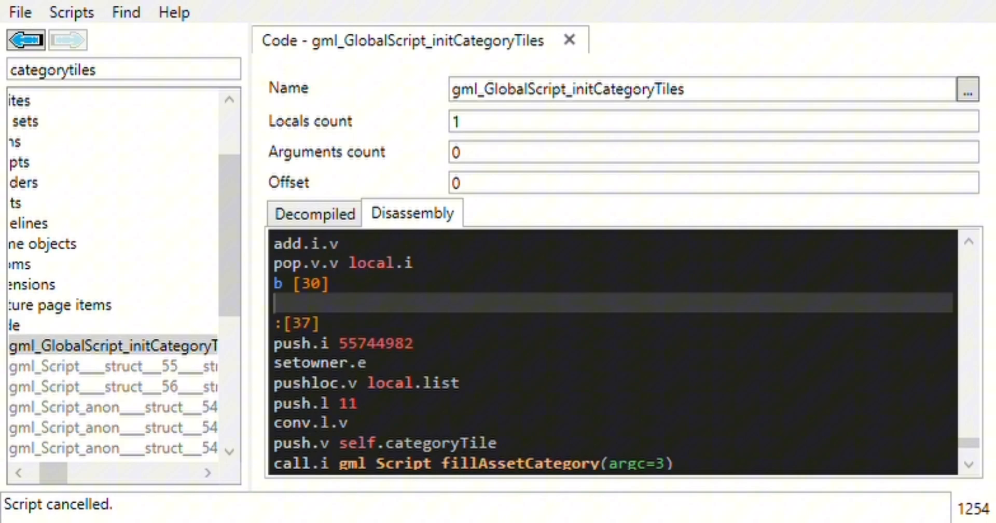
- Copy the push.l 1412 / conv.l.v lines, paste them after categoryTileMax and renumber the copy to 1413
key("Page_Down")
key("Down")
key("Down")
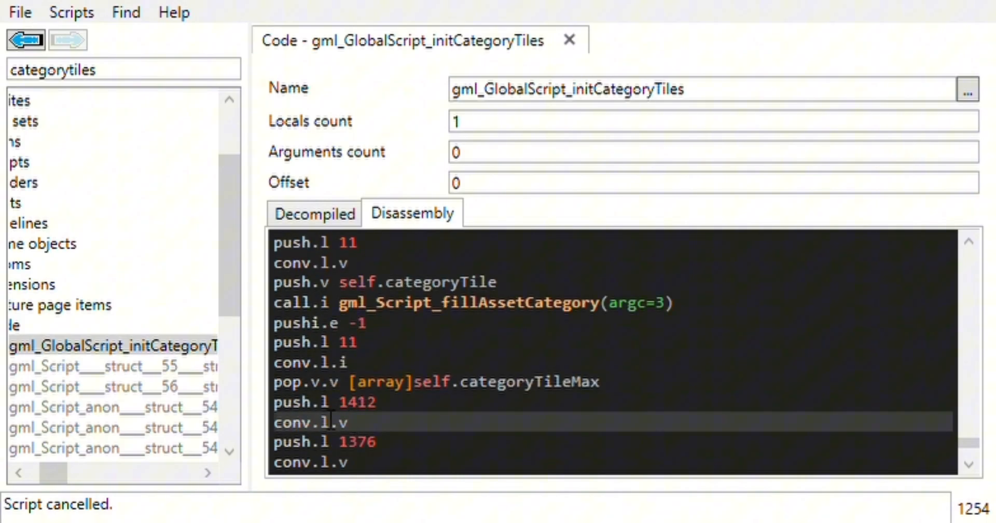
left_click_drag(274, 402, 366, 424)
key("ctrl+c")
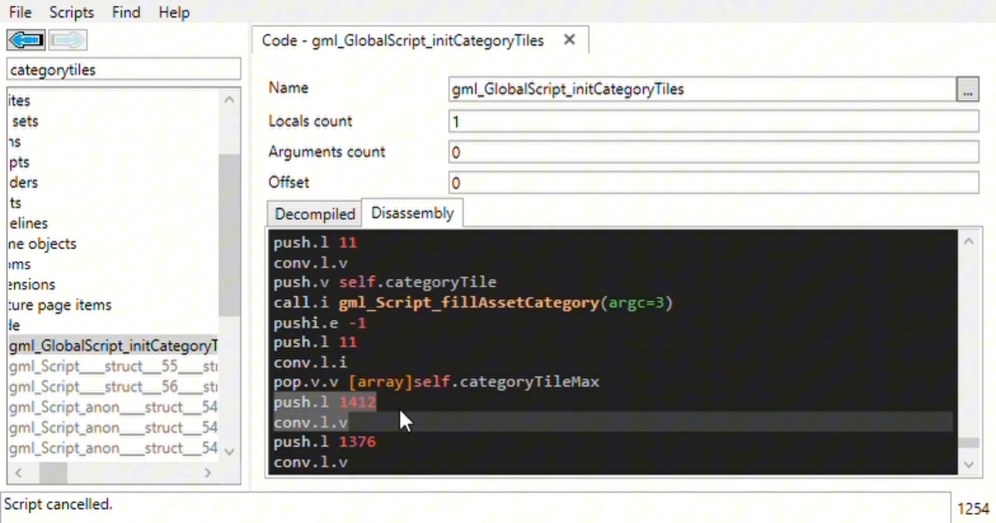
left_click(650, 383)
key("Return")
key("ctrl+v")
key("Up")
key("End")
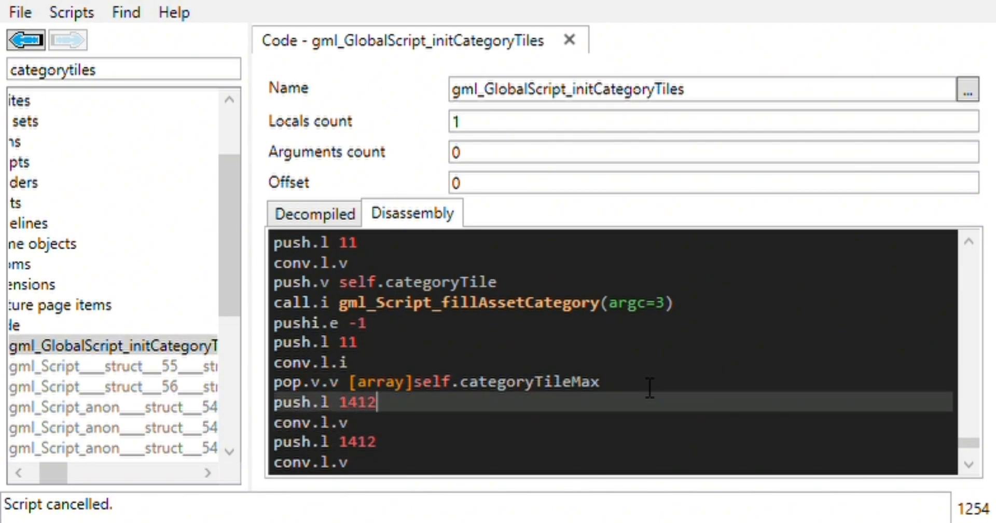
key("BackSpace")
type("3")
left_click(530, 450)
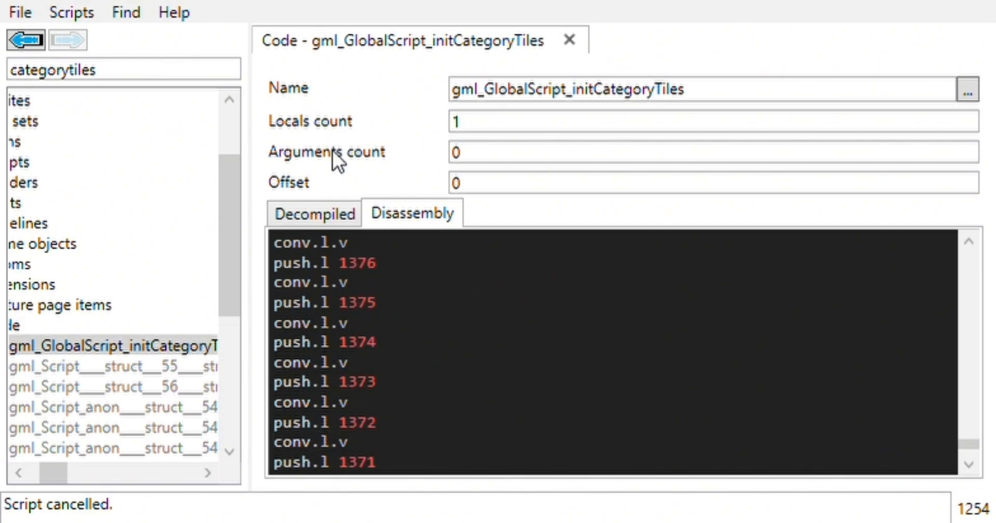
left_click(424, 284)
scroll(425, 285, "up", 10)
key("Down")
key("Down")
key("Down")
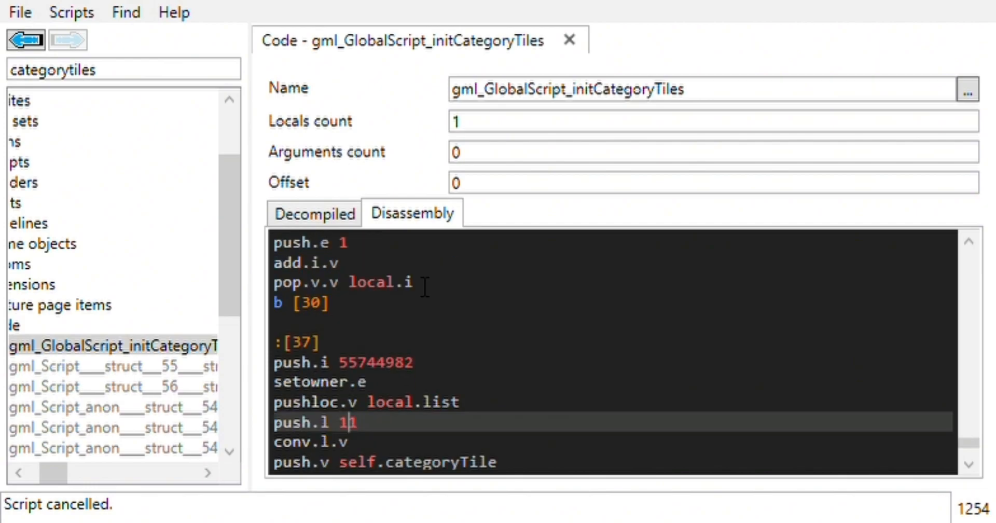
- View the decompiled initCategoryTiles script confirming tile 1413 as CUT TILE
key("Down")
key("Down")
key("Down")
key("Down")
key("Down")
key("Down")
key("Down")
key("Down")
key("Down")
key("Down")
key("Down")
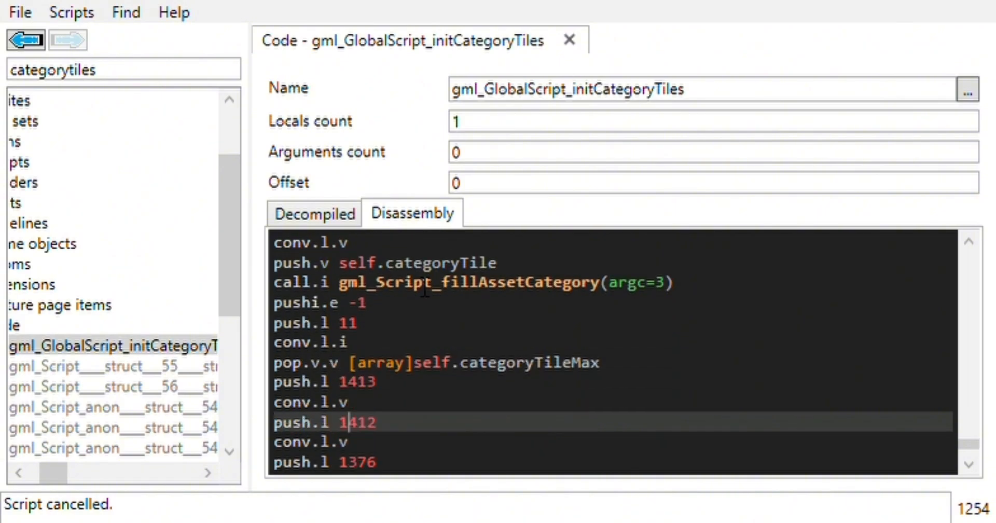
left_click(314, 211)
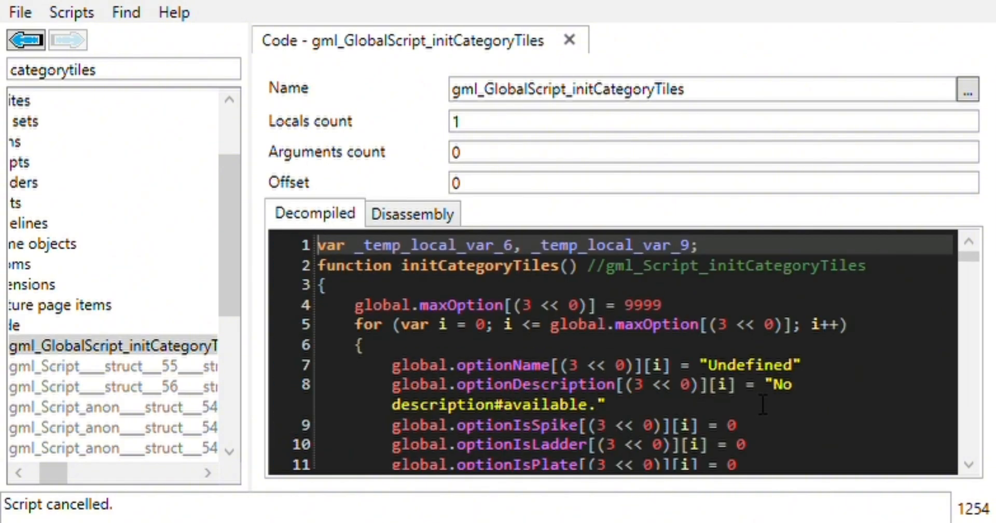
scroll(607, 351, "down", 8)
scroll(763, 404, "down", 1)
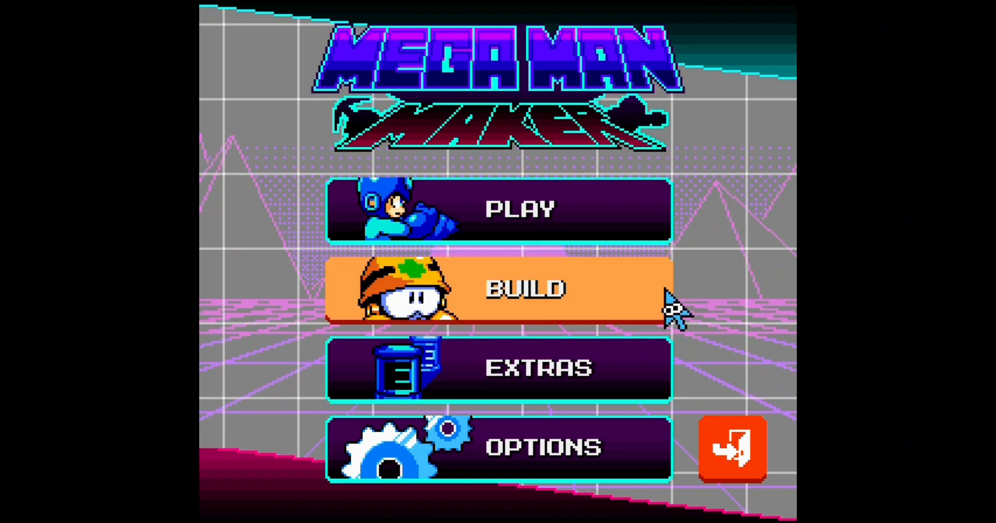
- Start a new level from the BUILD menu and bring up the tile picker in the editor
left_click(671, 310)
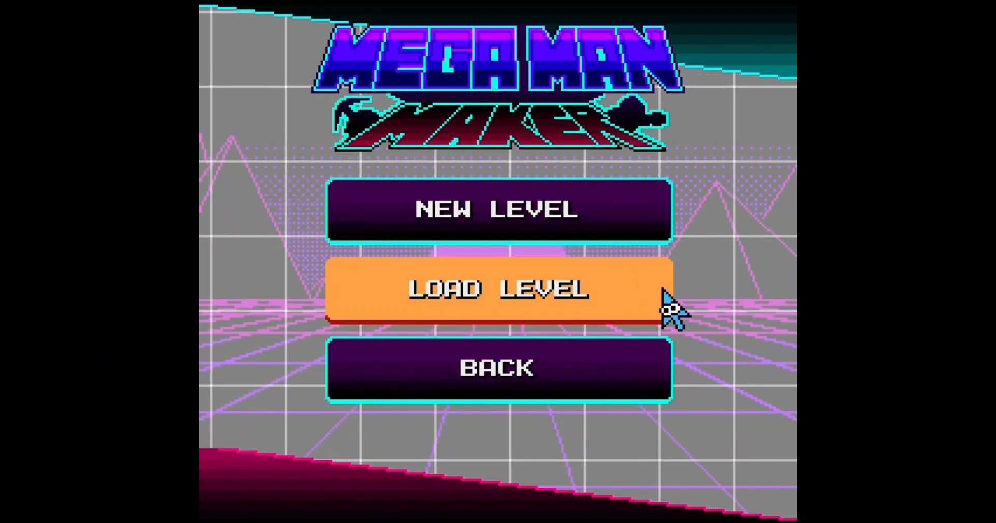
left_click(571, 228)
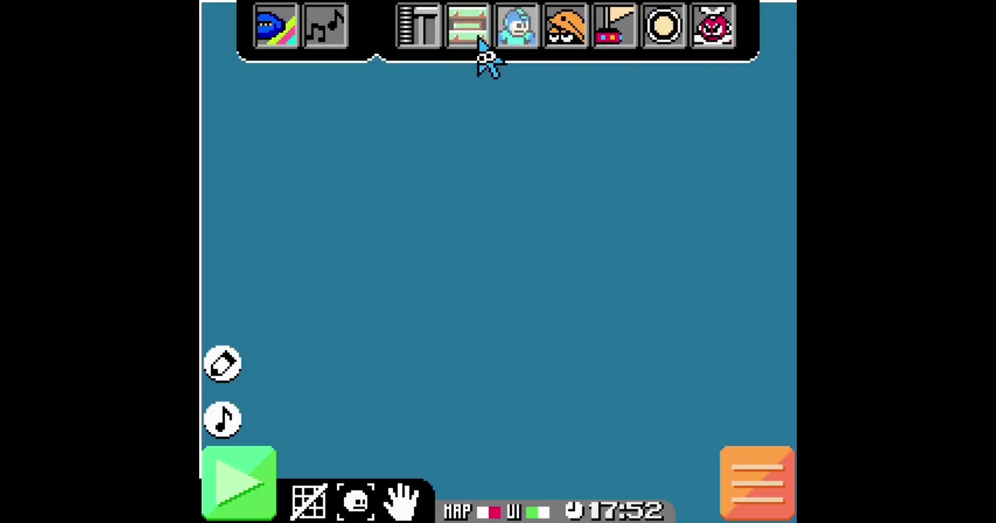
left_click(469, 49)
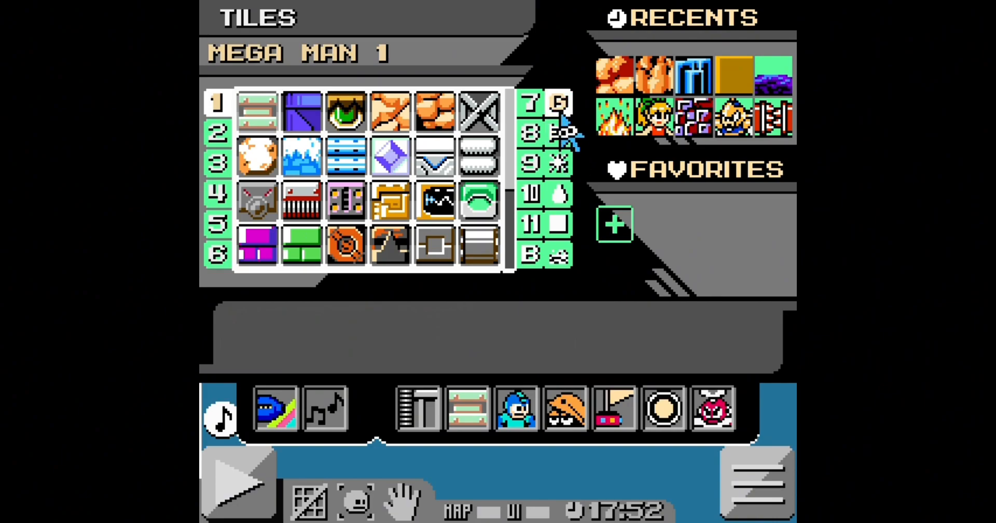
- Switch to the Mega Man Game Boy tileset and go to page 11 of colour block tiles
left_click(559, 106)
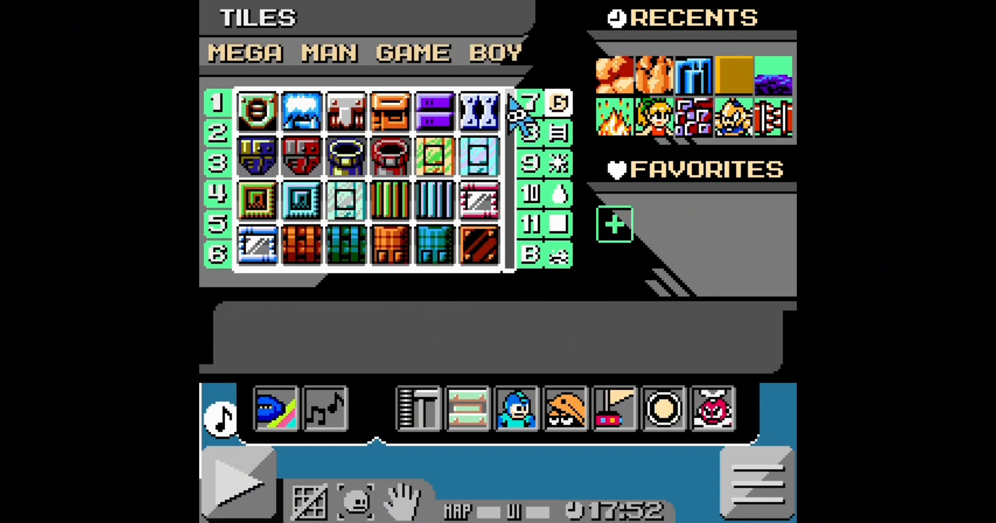
left_click(530, 164)
left_click(530, 255)
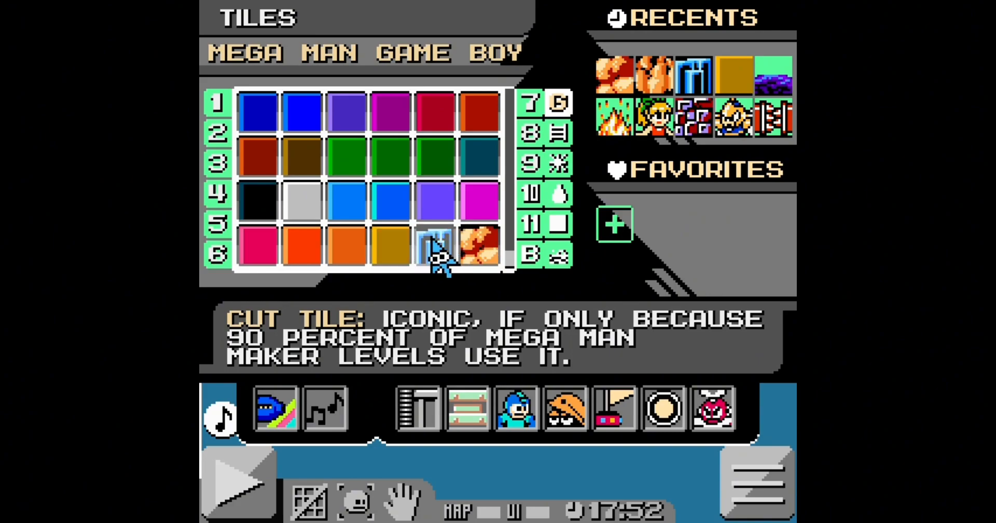
- Select the custom stone tile as the brush and paint a strip of stone floor in the level
left_click(436, 245)
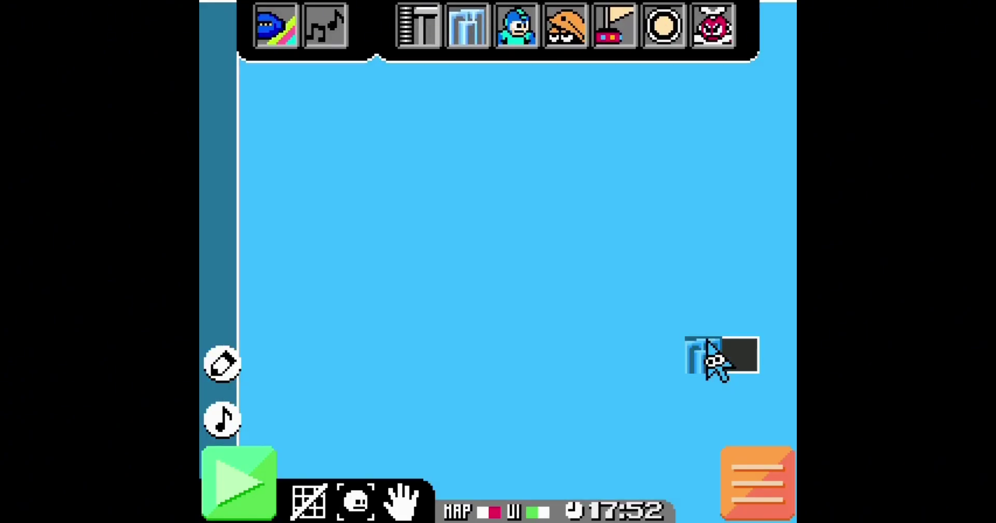
left_click_drag(714, 365, 715, 364)
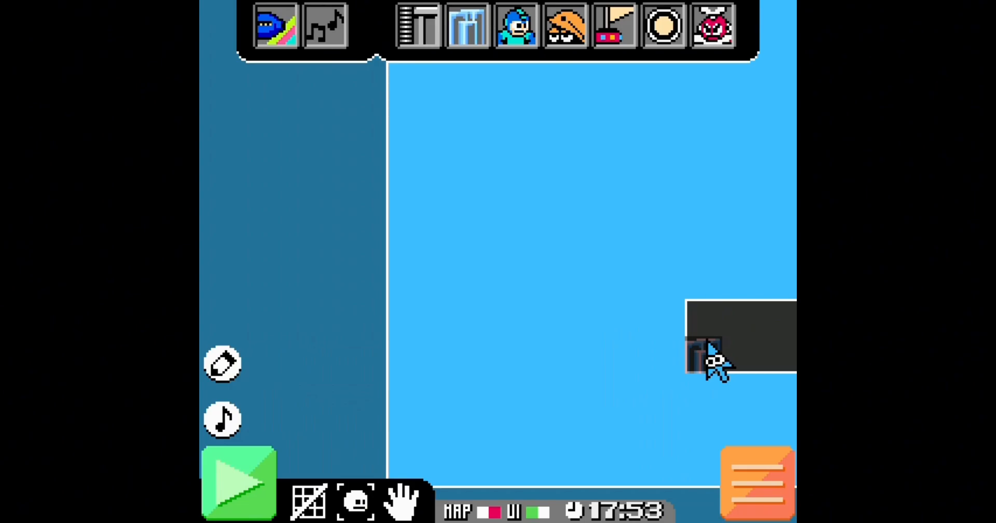
left_click_drag(715, 365, 715, 365)
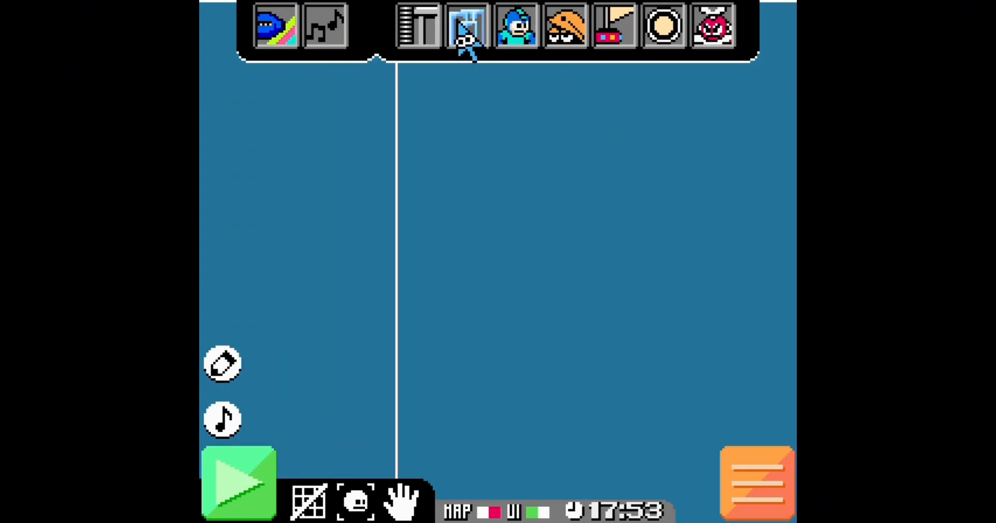
left_click(467, 28)
left_click(514, 243)
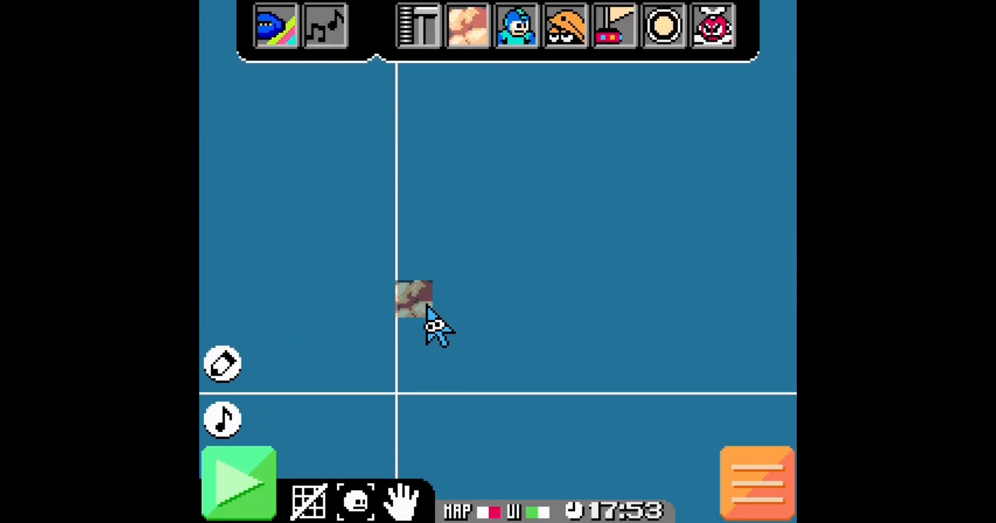
left_click_drag(436, 329, 436, 329)
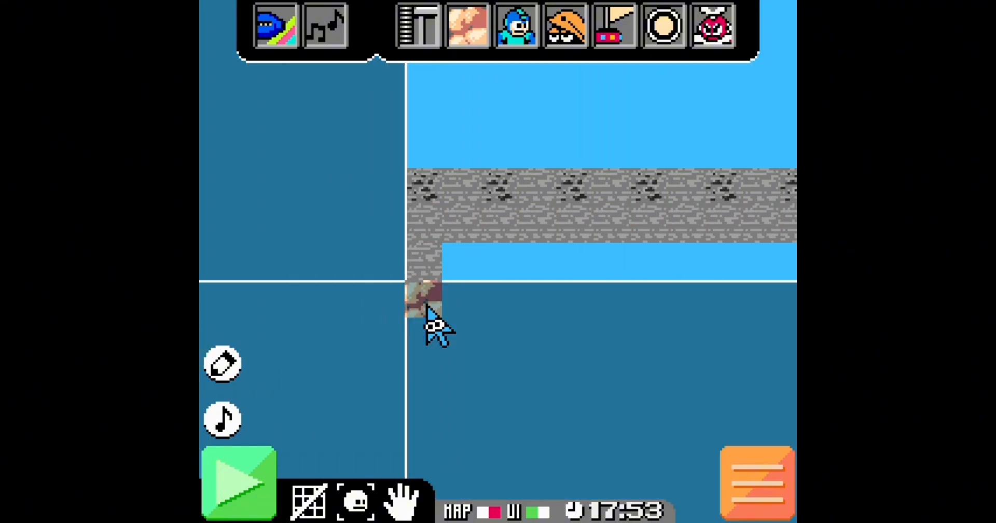
left_click_drag(435, 319, 455, 299)
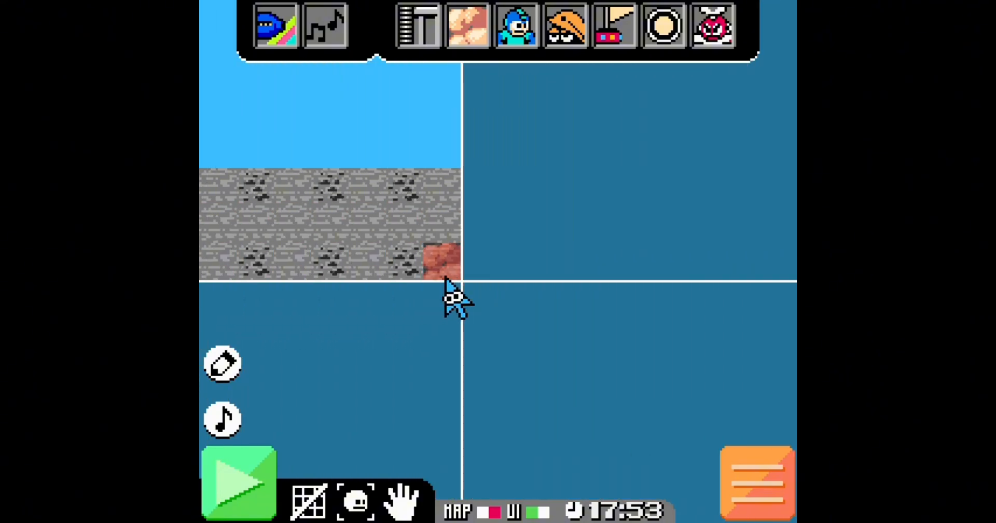
- Place Mega Man's start position on the stone floor and begin a test play
left_click(515, 29)
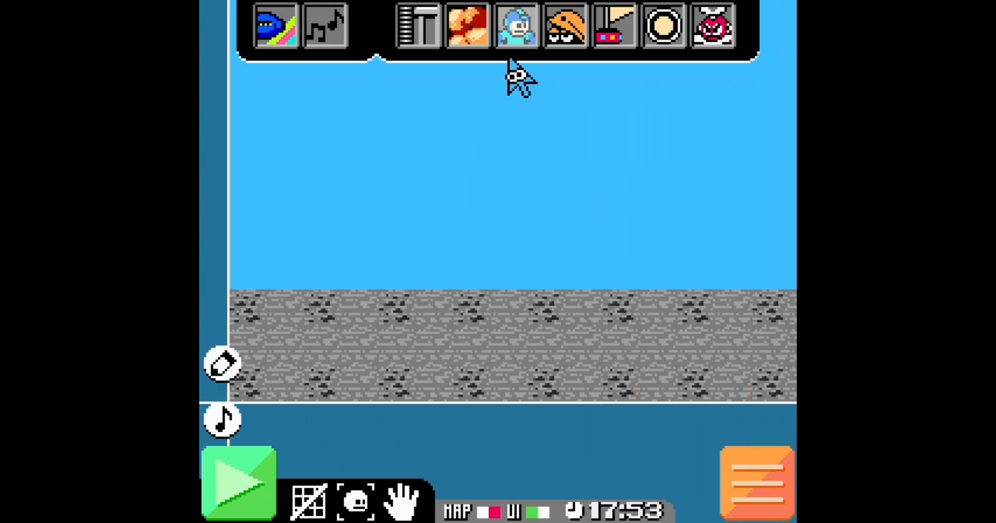
left_click(323, 265)
left_click(246, 481)
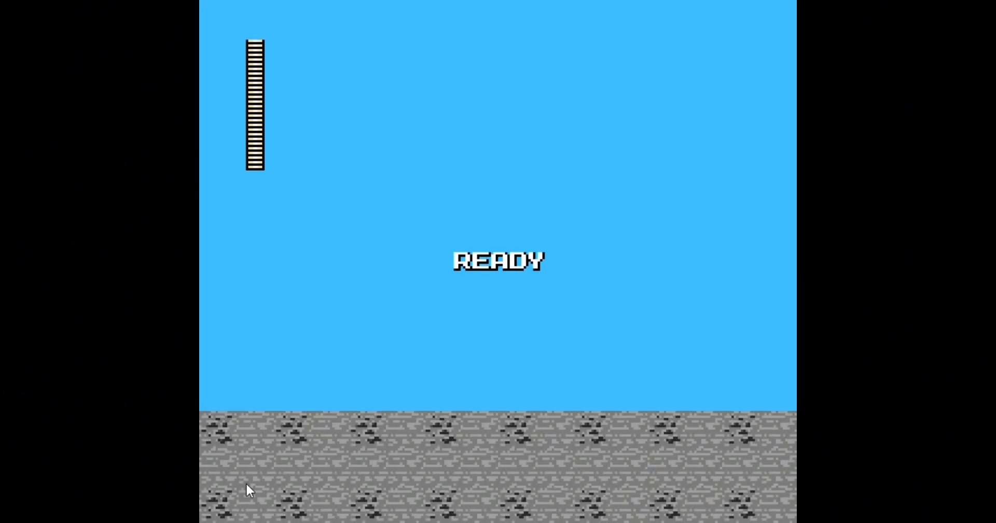
- Run, jump and shoot across the stone floor to check it holds Mega Man
key("Right")
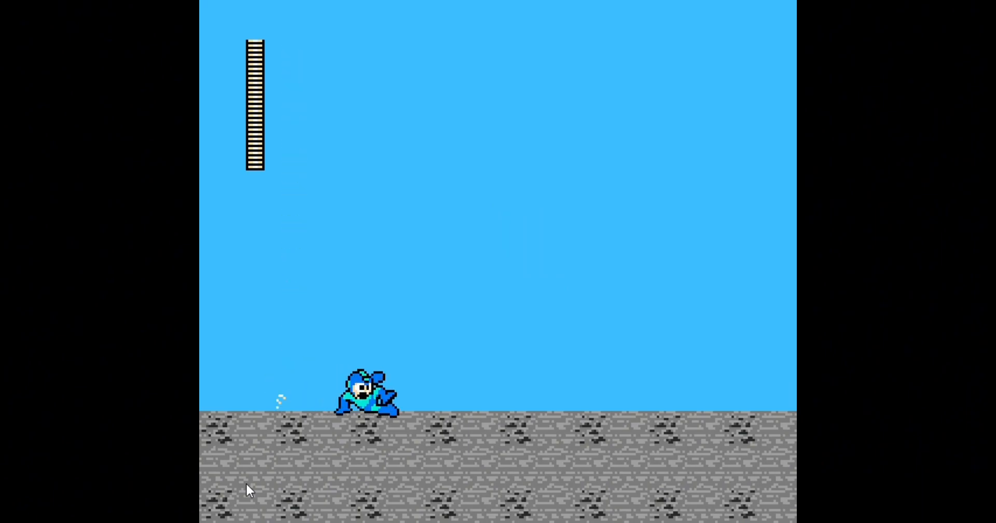
key("z")
key("x")
key("z")
key("Left")
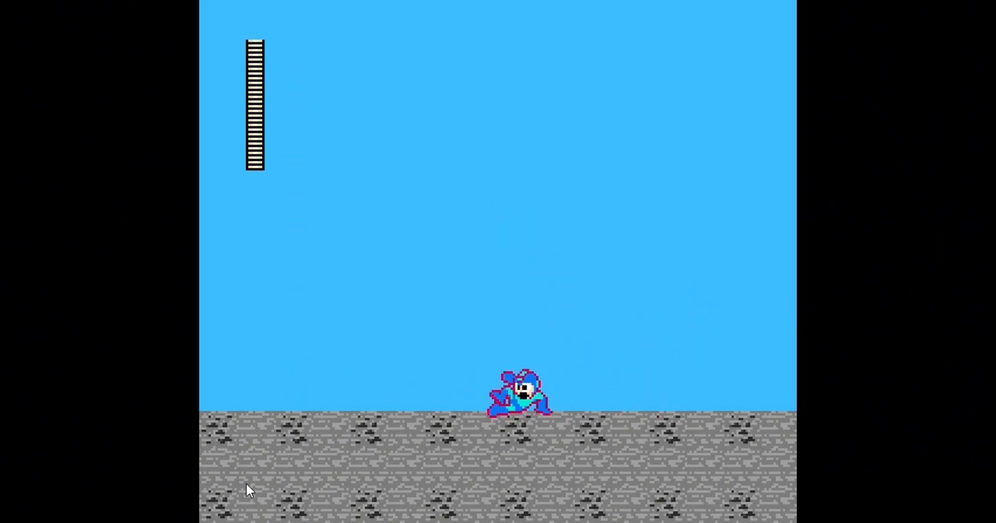
key("z")
- Return to editing, move Mega Man's start to the floor's left end and wall off the room's right side with stone
left_click(246, 483)
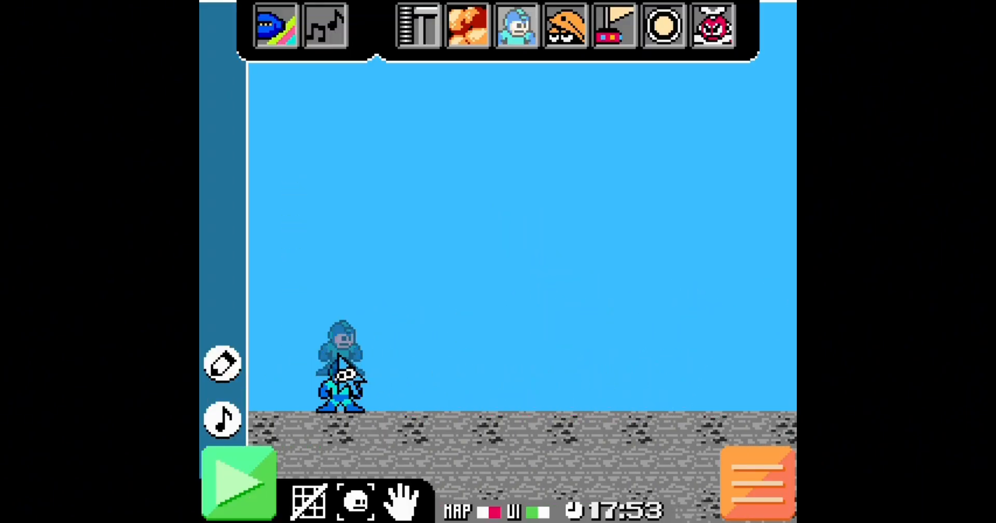
mouse_move(396, 385)
left_mouse_down()
mouse_move(345, 379)
mouse_move(327, 436)
mouse_move(327, 389)
mouse_move(335, 402)
left_mouse_up()
left_click(468, 28)
scroll(335, 405, "down", 5)
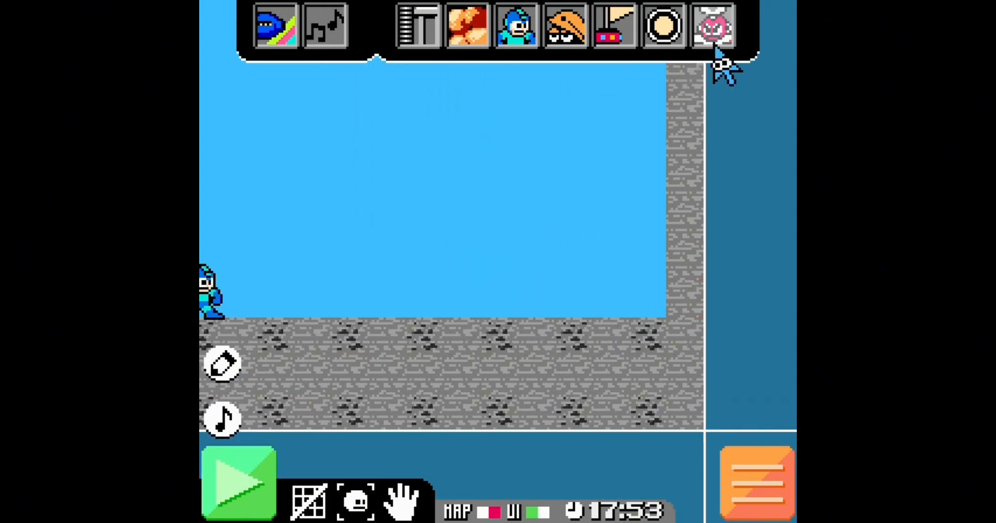
- From the Mega Man & Bass bosses, place Pirate Man on the floor at the right
left_click(714, 27)
left_click(522, 255)
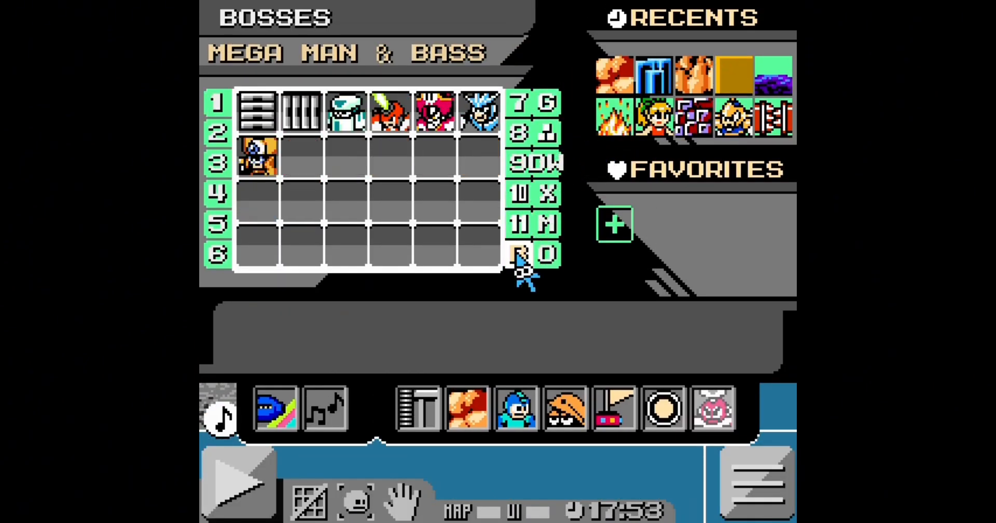
left_click(460, 125)
left_click(650, 271)
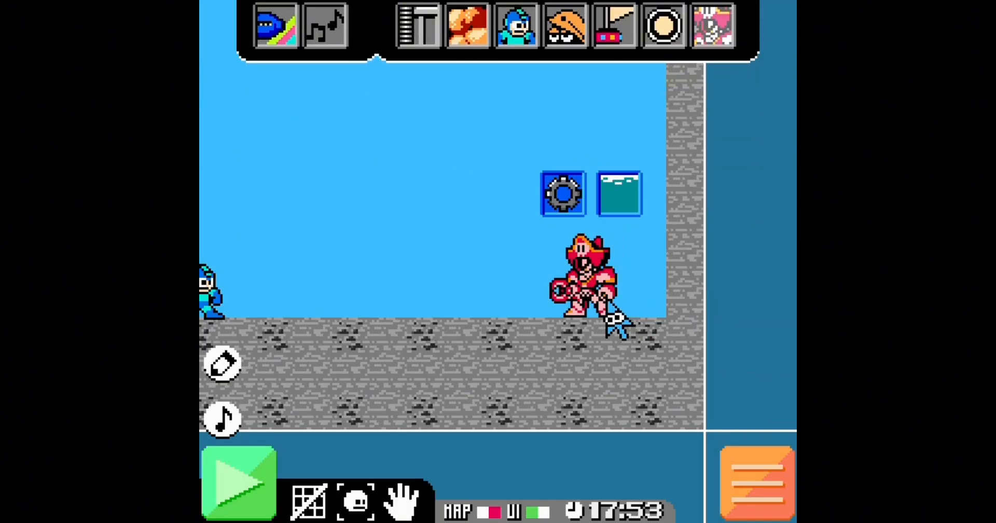
- Enable Pirate Man's water option and start a test fight
left_click_drag(623, 296, 732, 365)
left_click(736, 269)
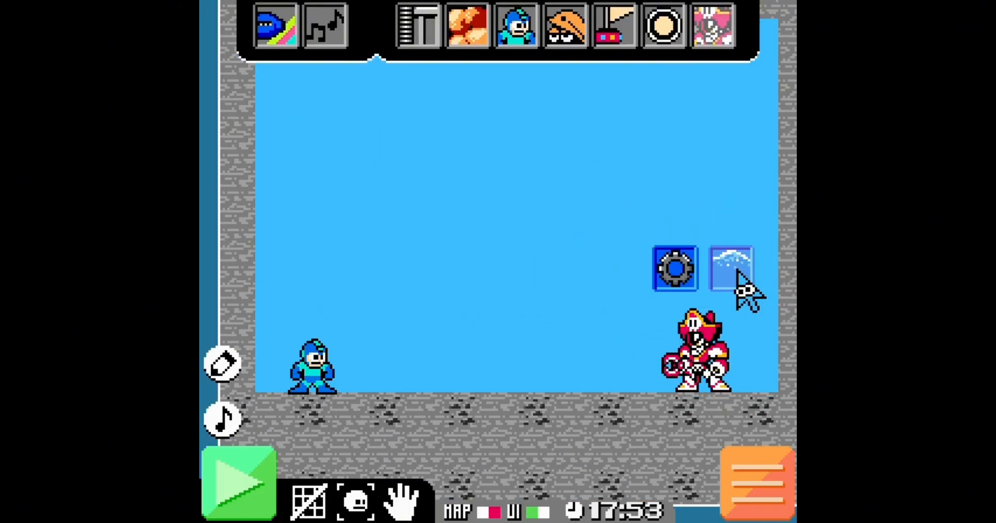
left_click(242, 483)
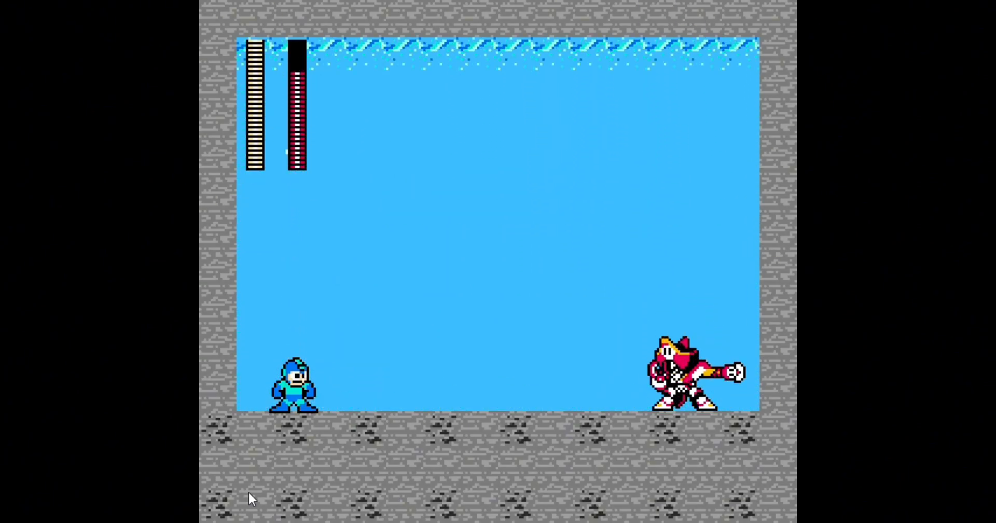
- Advance on Pirate Man firing shots, retreating and jumping to dodge his bubble attack
key("z")
key("x")
key("Right")
key("x")
key("x")
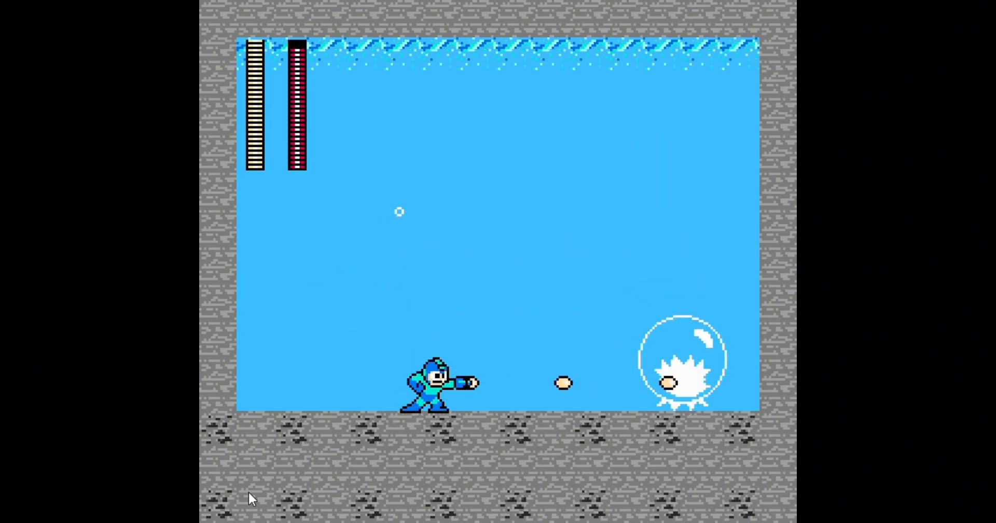
key("x")
key("Right")
key("x")
key("Right")
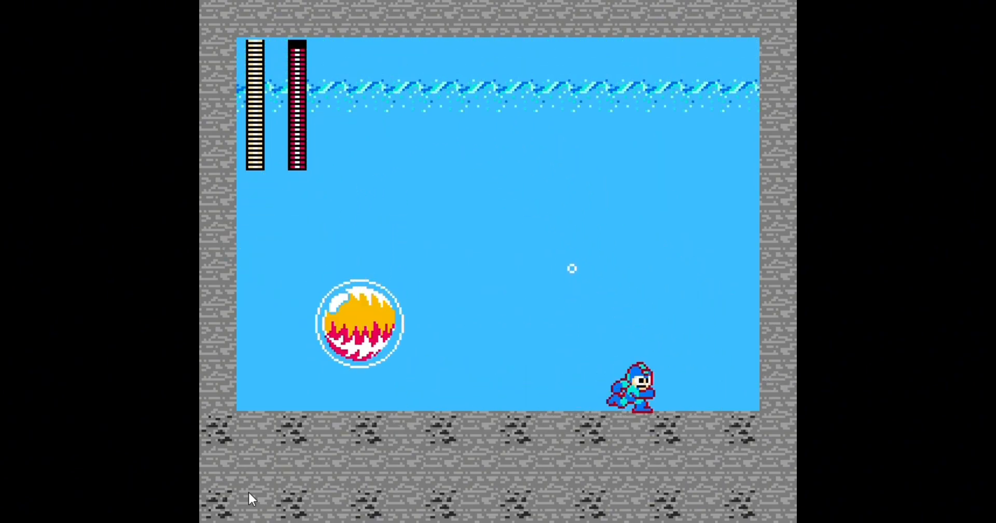
key("Left")
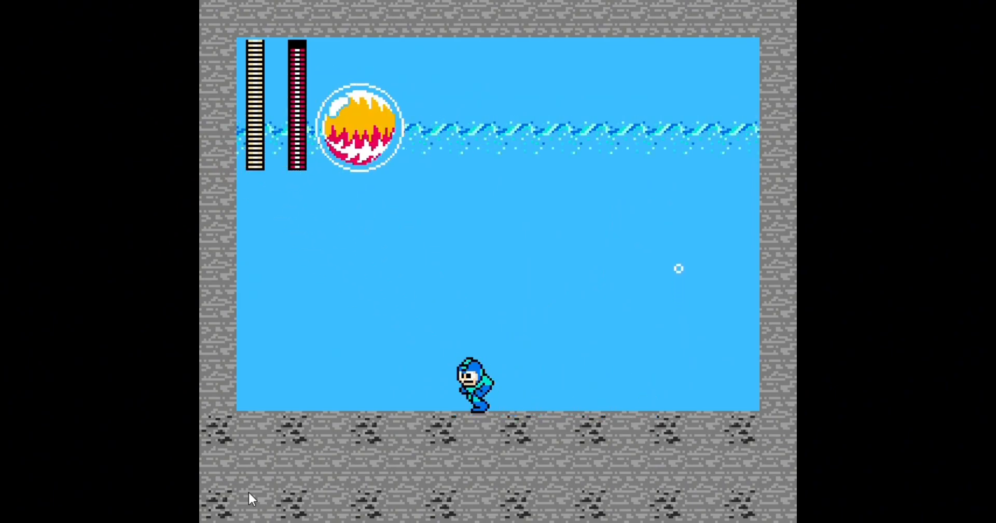
key("Left")
key("Right")
key("Right")
key("x")
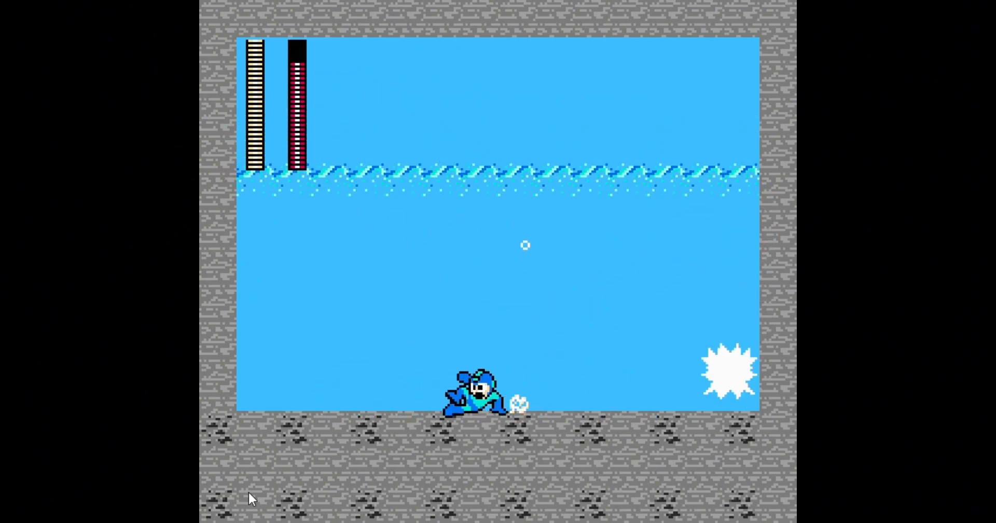
key("x")
key("x")
key("x")
key("z")
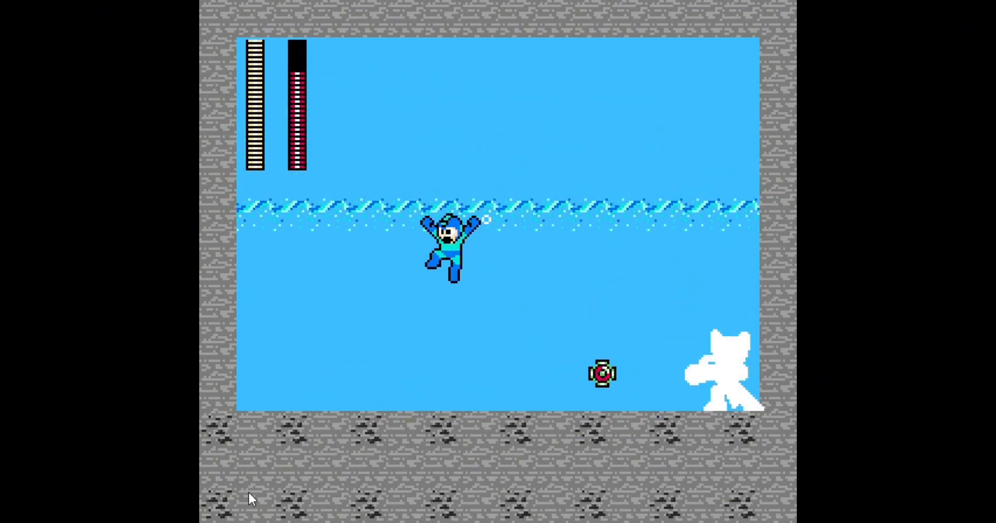
key("Left")
- Keep dodging the bouncing bubble while shooting back, then end the test fight with Escape
key("x")
key("Right")
key("x")
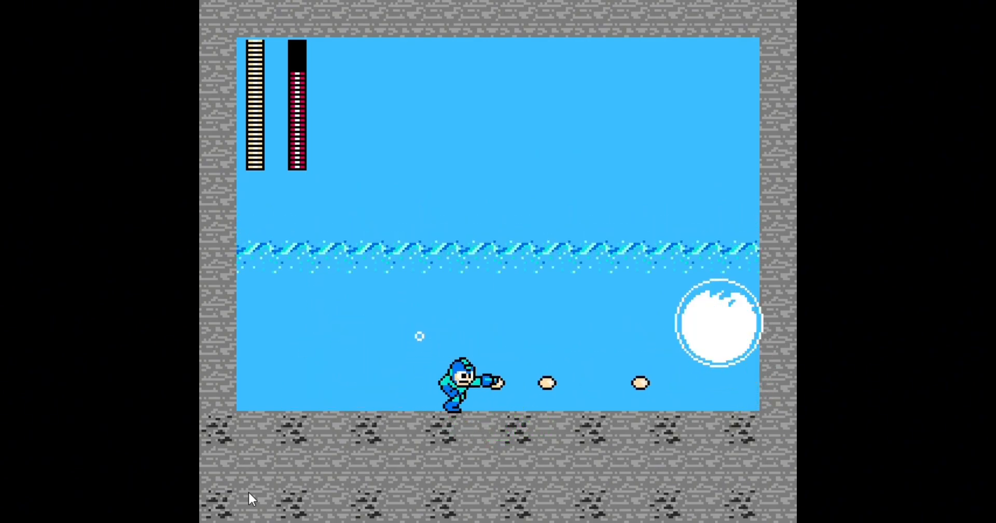
key("Right")
key("Left")
key("x")
key("Right")
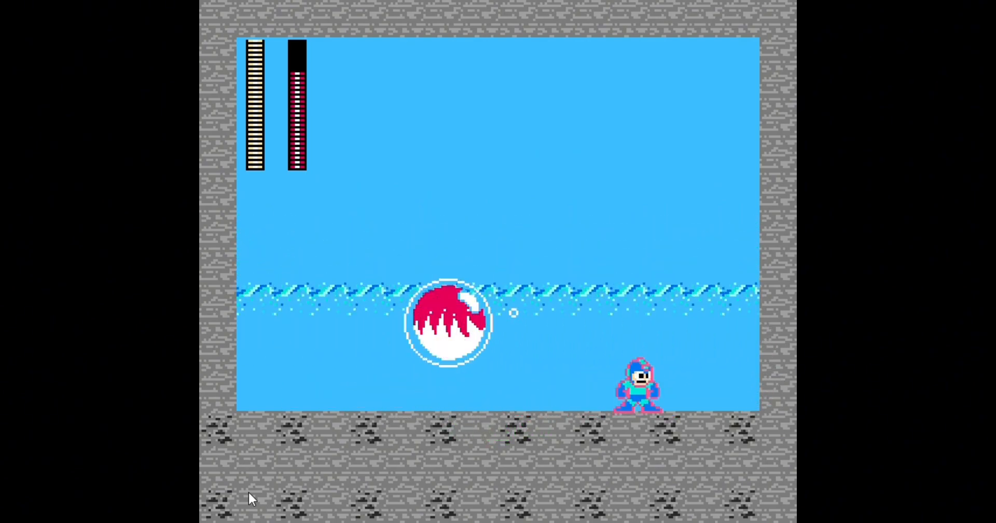
key("Right")
key("z")
key("Left")
key("z")
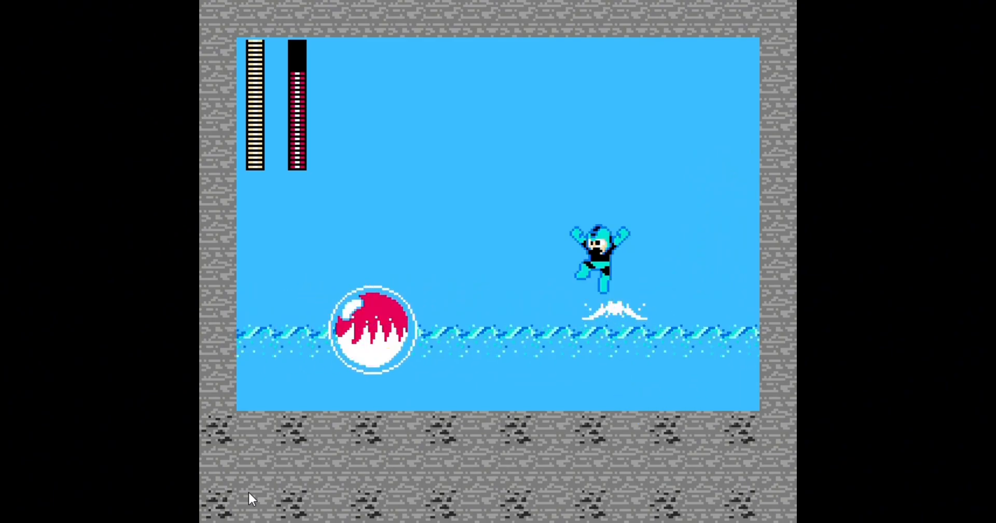
key("Left")
key("z")
key("Left")
key("z")
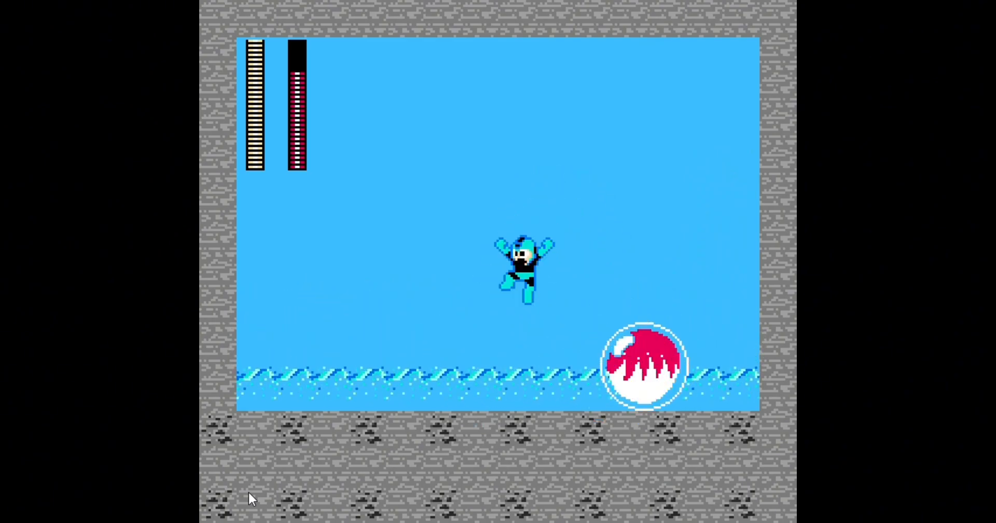
key("Left")
key("Right")
key("x")
key("x")
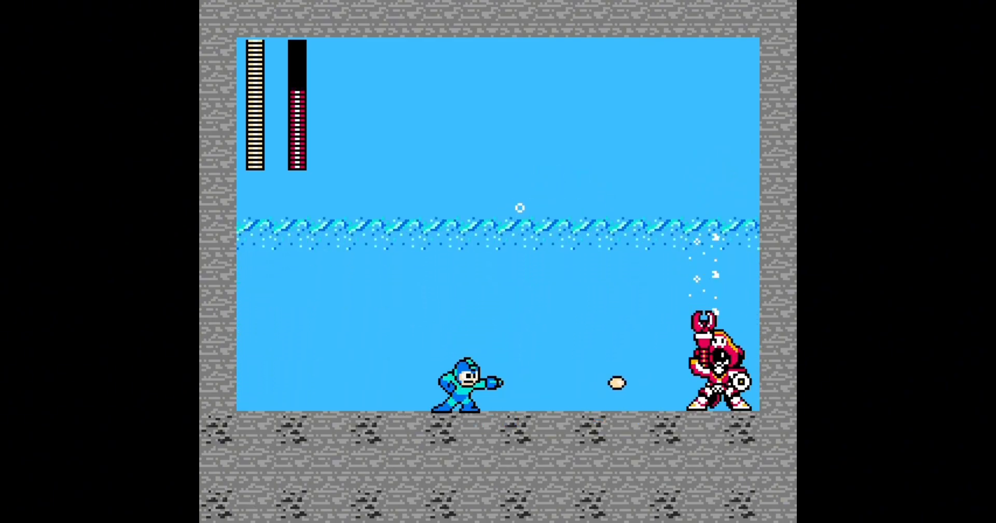
key("Escape")
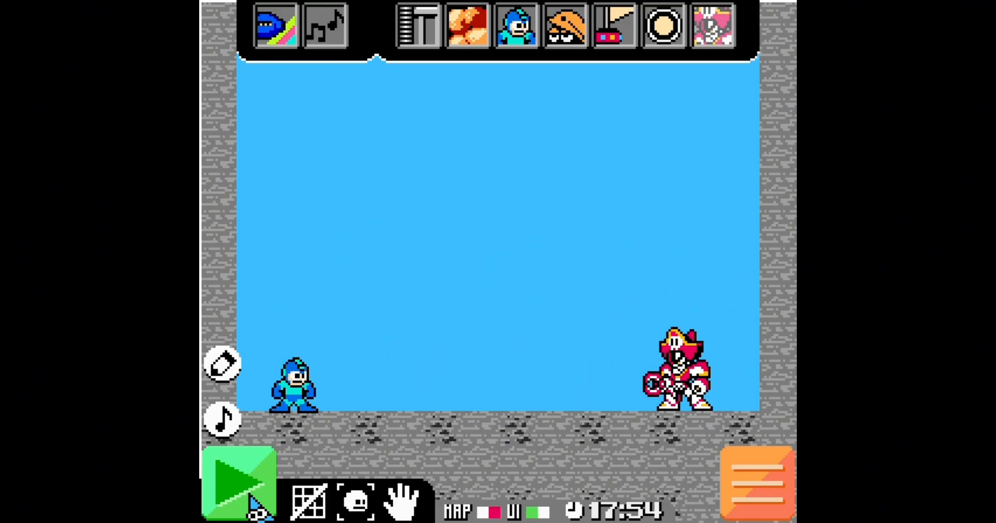